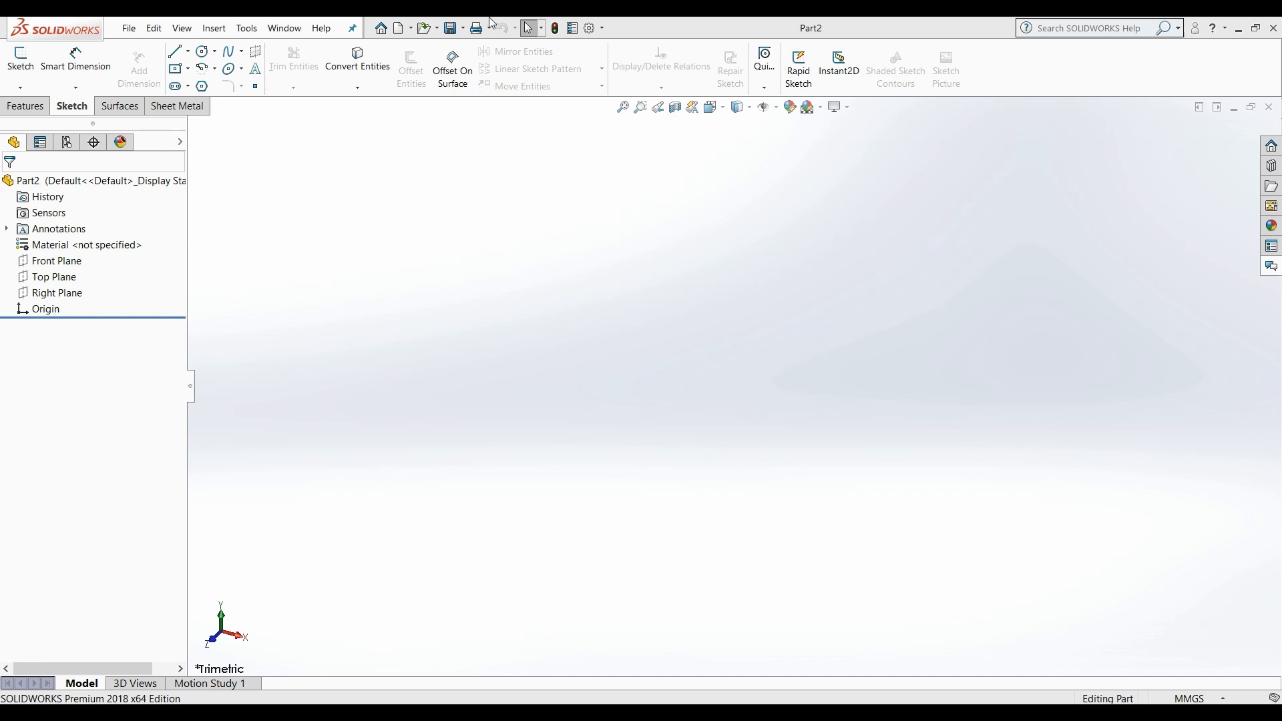
Step: Start a sketch on the Front Plane and display the grid with 10 minor lines per major line
{"action": "left_click", "coordinate": [79, 261]}
{"action": "left_click", "coordinate": [98, 242]}
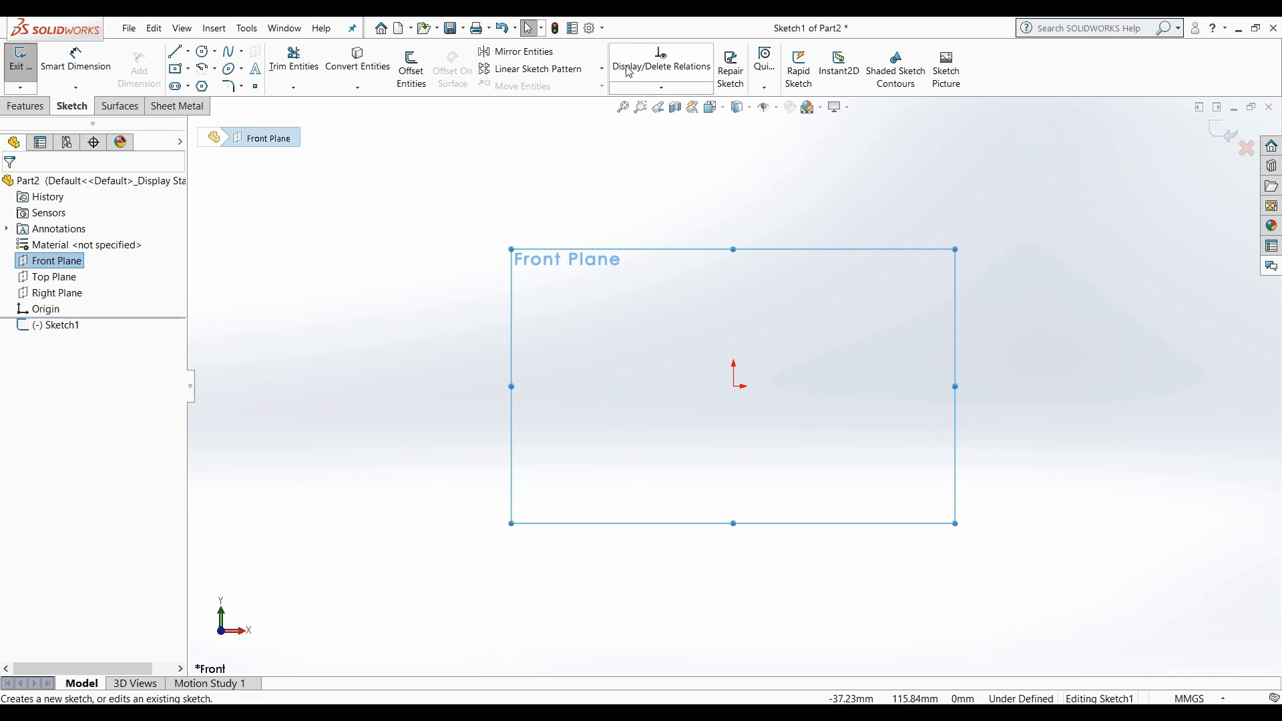
{"action": "left_click", "coordinate": [592, 28]}
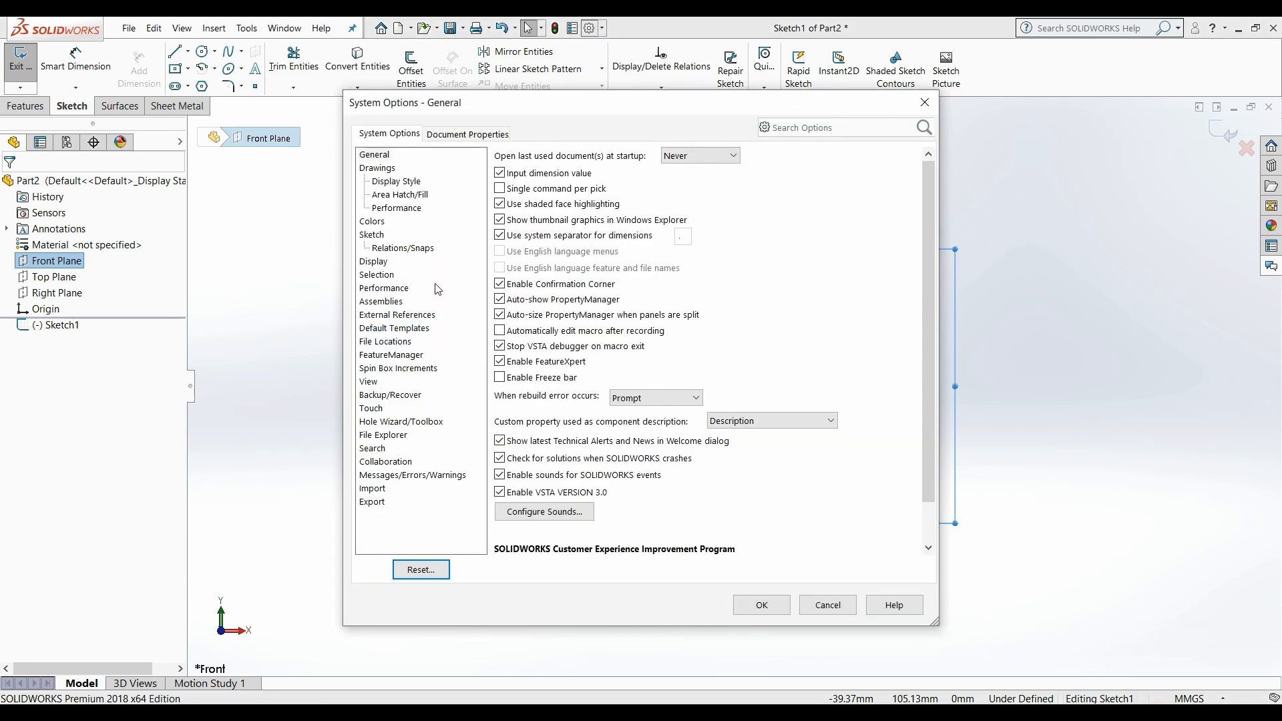
{"action": "left_click", "coordinate": [480, 136]}
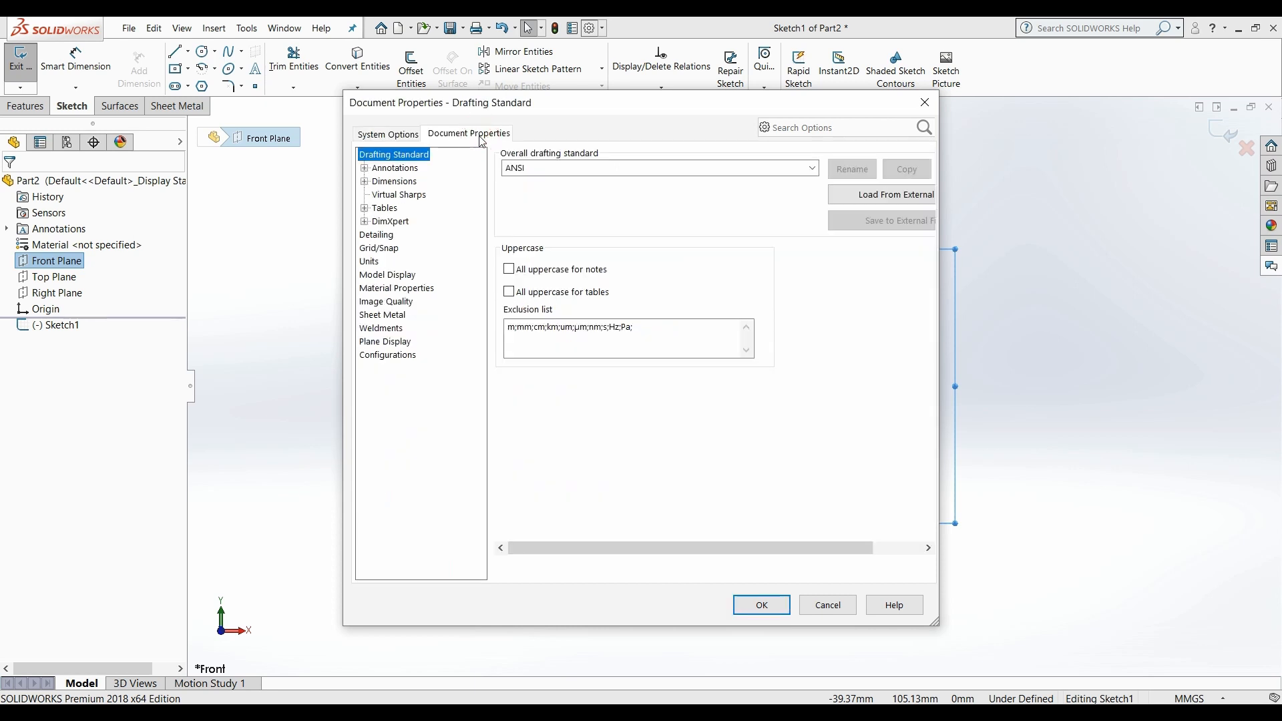
{"action": "left_click", "coordinate": [396, 251]}
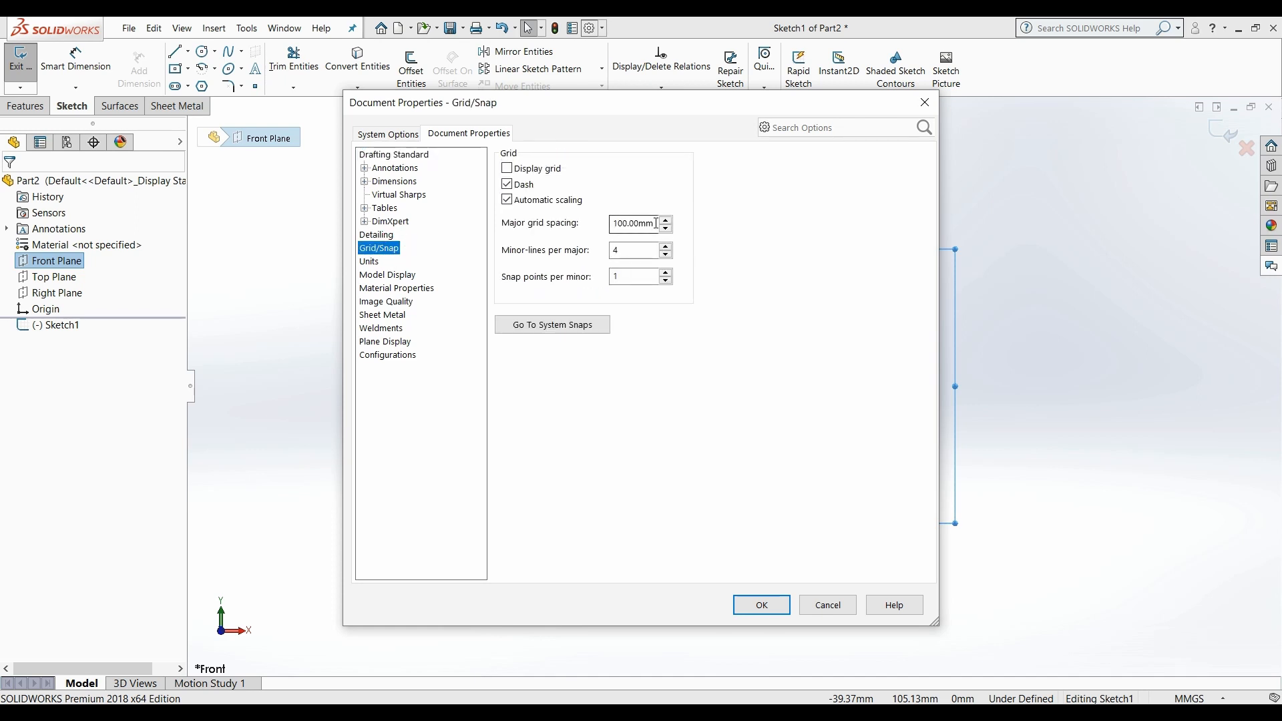
{"action": "double_click", "coordinate": [635, 251]}
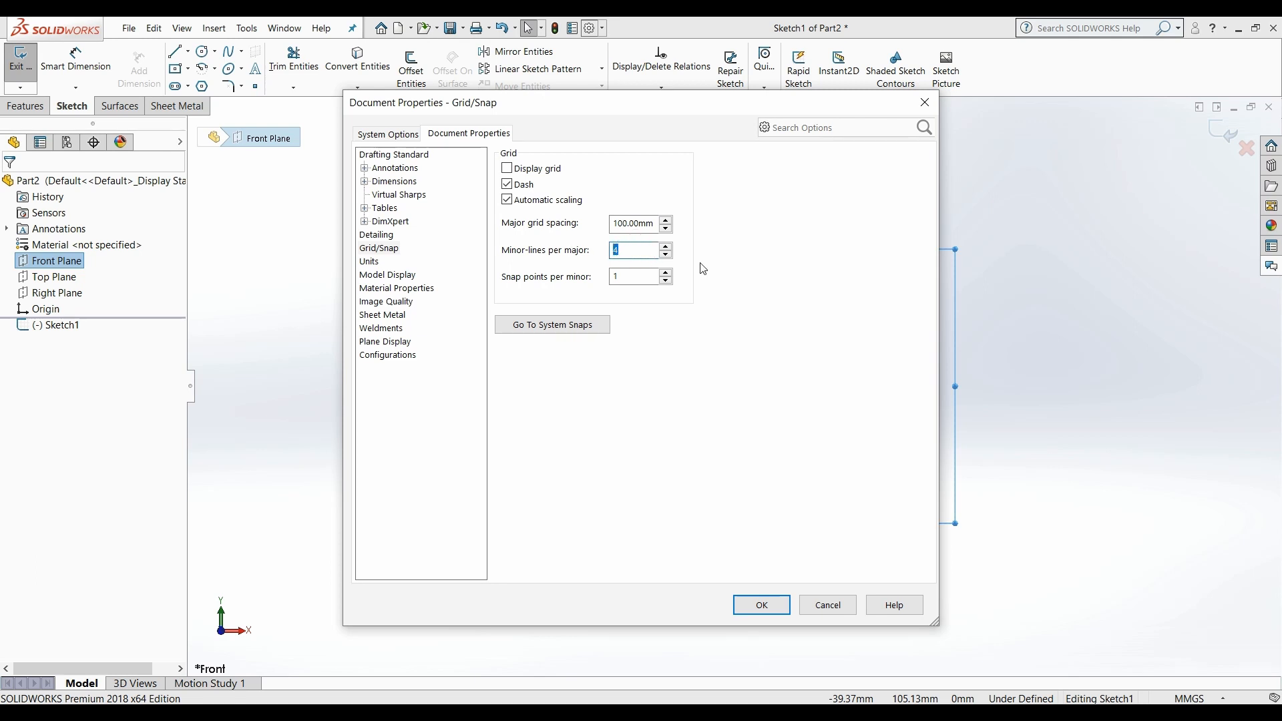
{"action": "type", "text": "10"}
{"action": "left_click", "coordinate": [507, 168]}
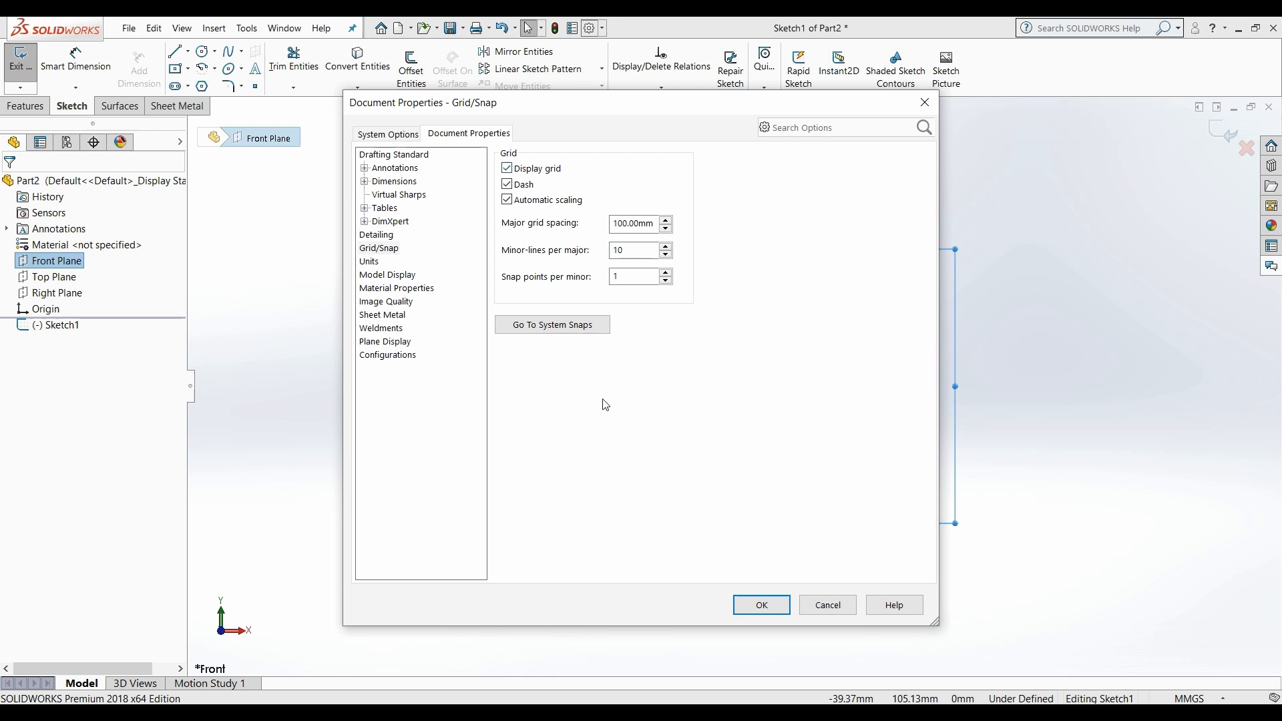
Step: In the system snap settings, disable the option to snap only when the grid is displayed and apply the options
{"action": "left_click", "coordinate": [586, 328]}
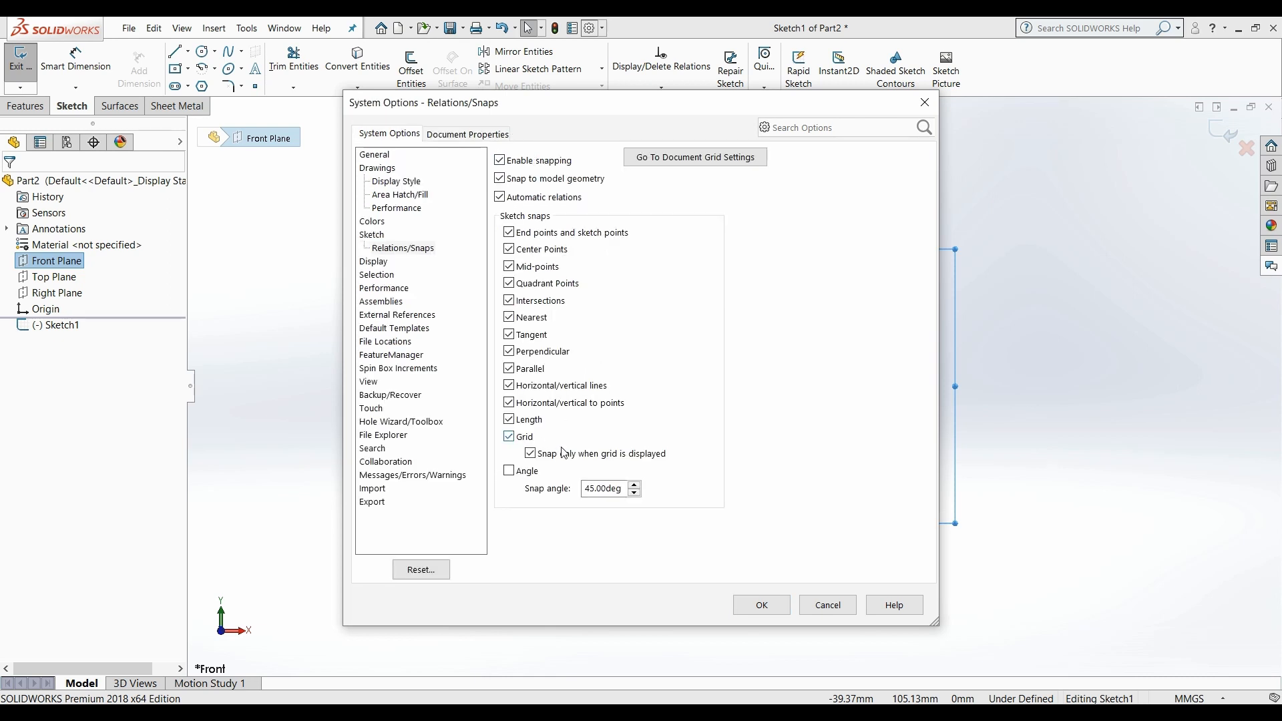
{"action": "left_click", "coordinate": [531, 453]}
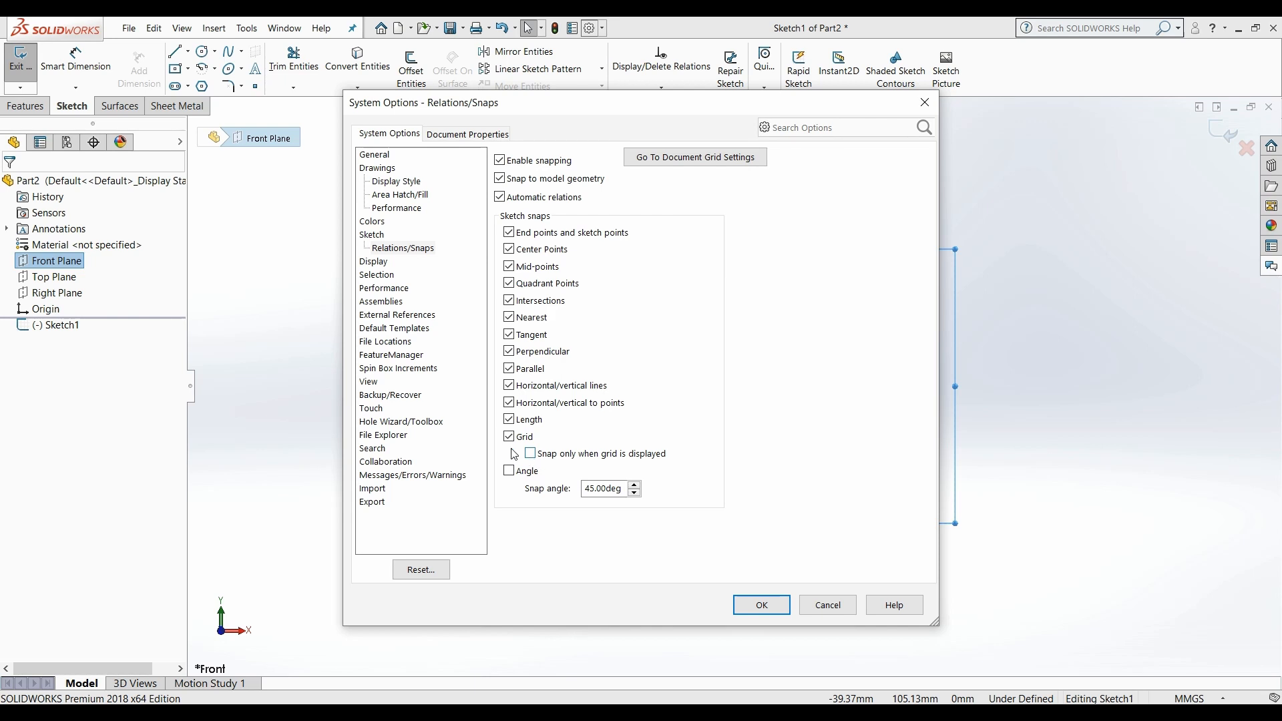
{"action": "left_click", "coordinate": [780, 604]}
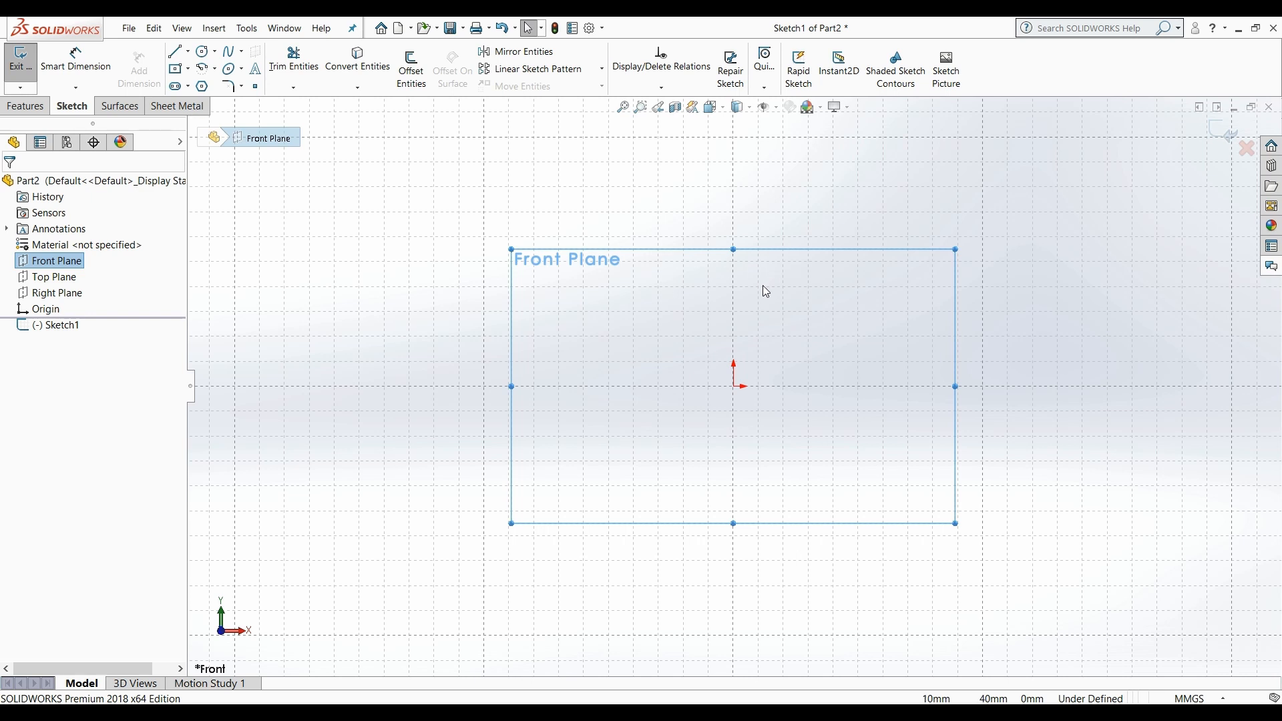
Step: Sketch a vertical centerline 180 mm long through the origin, starting 100 mm above it
{"action": "left_click", "coordinate": [187, 51]}
{"action": "left_click", "coordinate": [207, 86]}
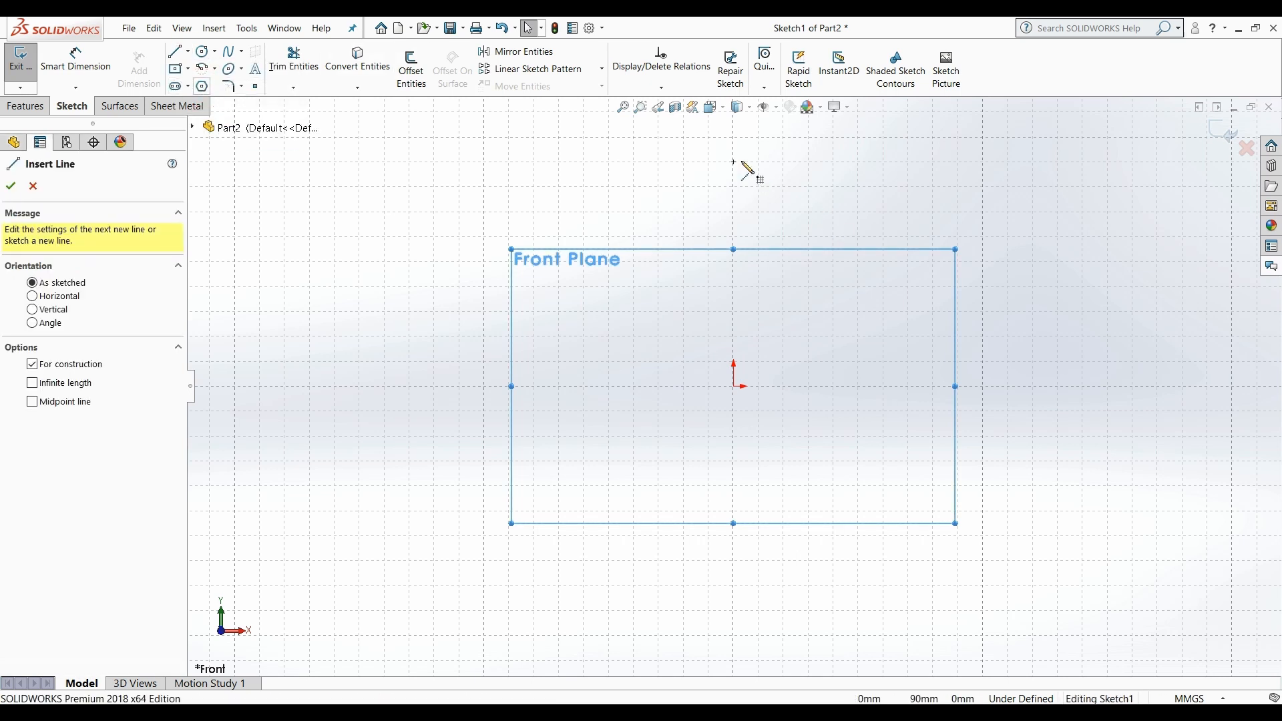
{"action": "left_click", "coordinate": [734, 139]}
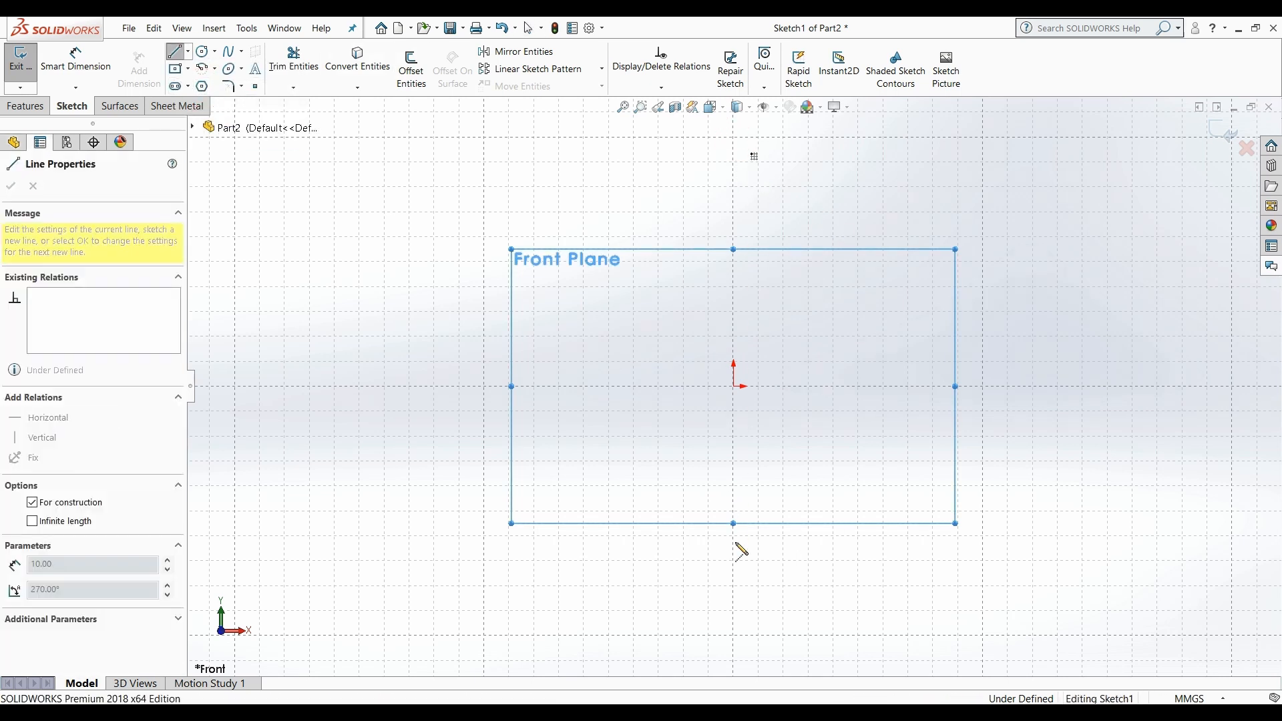
{"action": "left_click", "coordinate": [734, 586]}
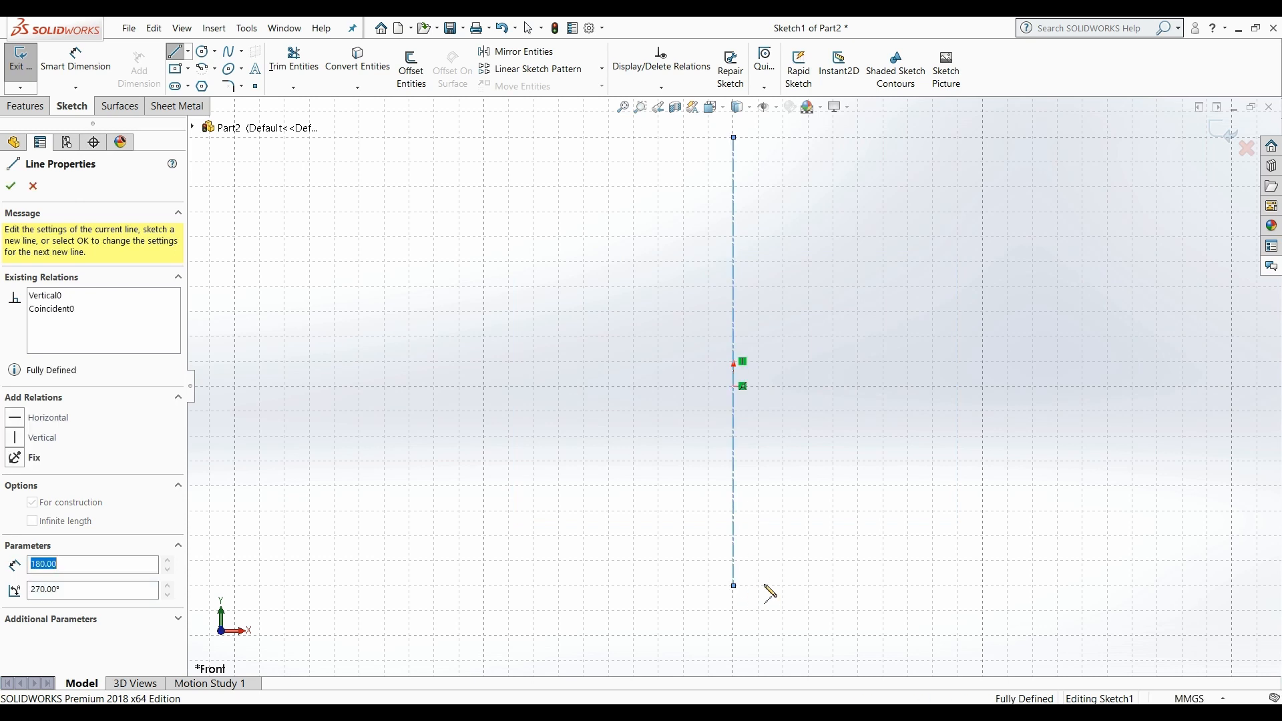
{"action": "left_click", "coordinate": [484, 386]}
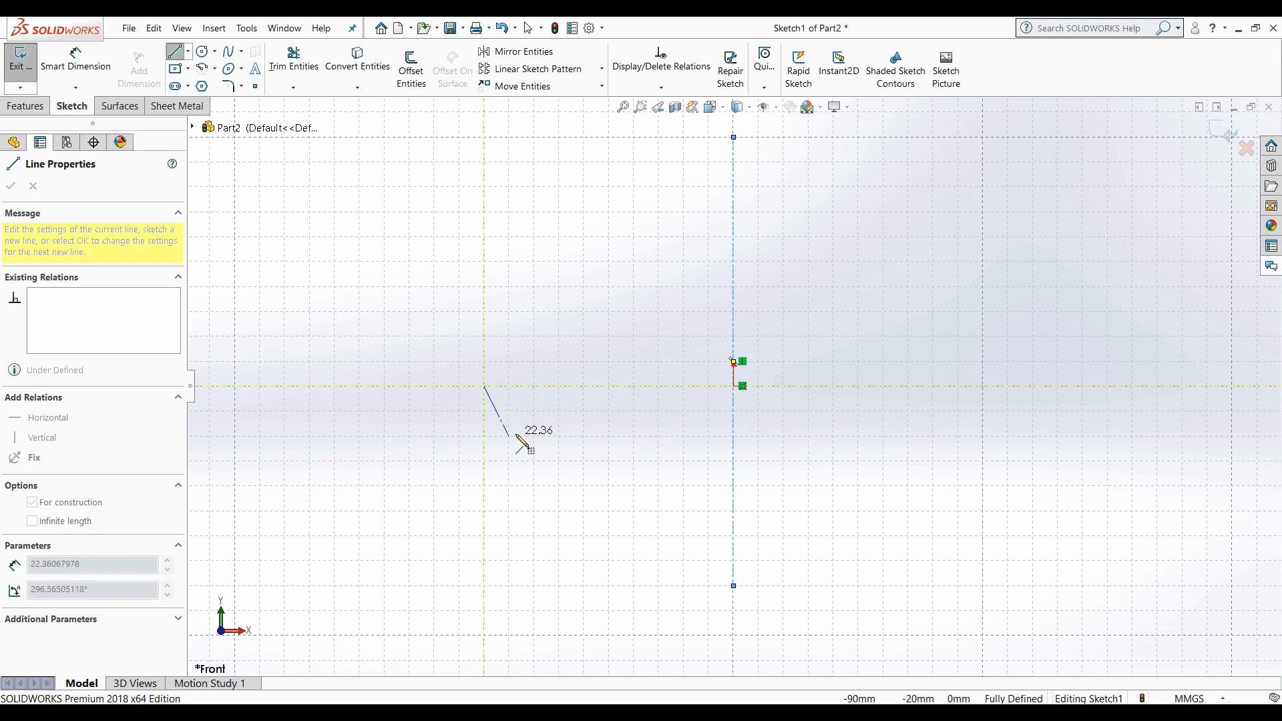
{"action": "key", "text": "Escape"}
{"action": "key", "text": "Escape"}
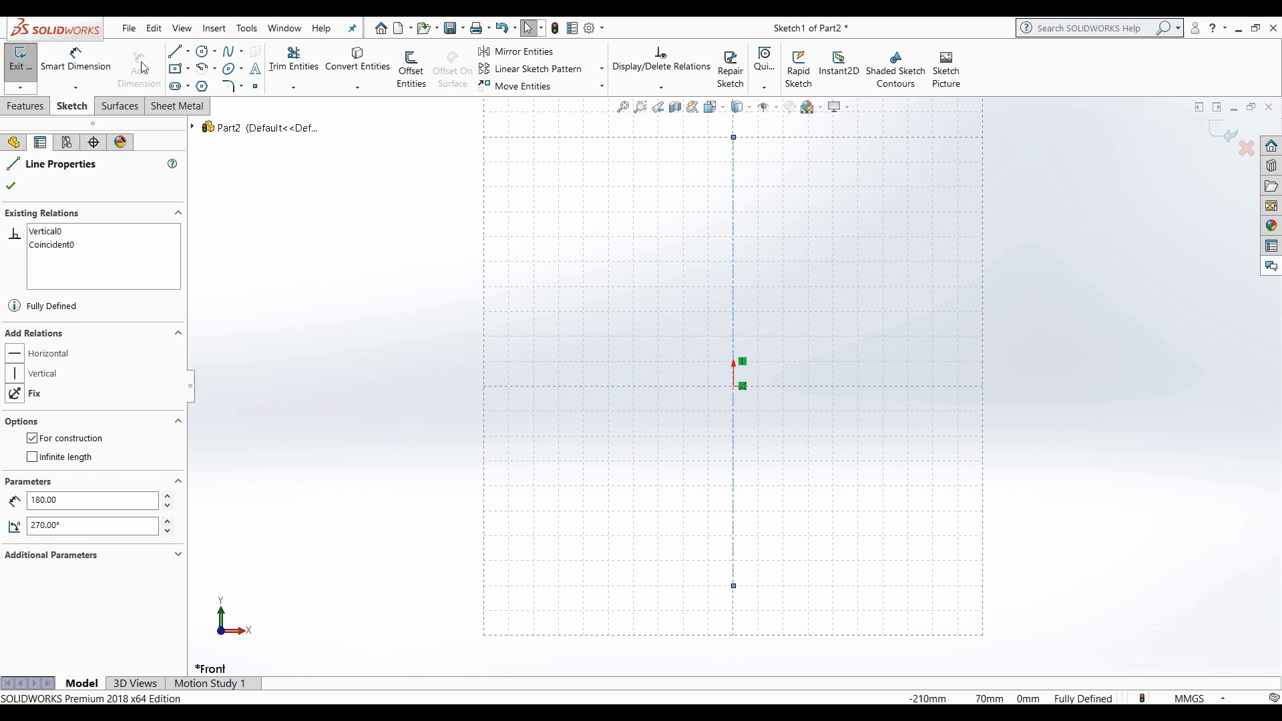
{"action": "left_click", "coordinate": [175, 51]}
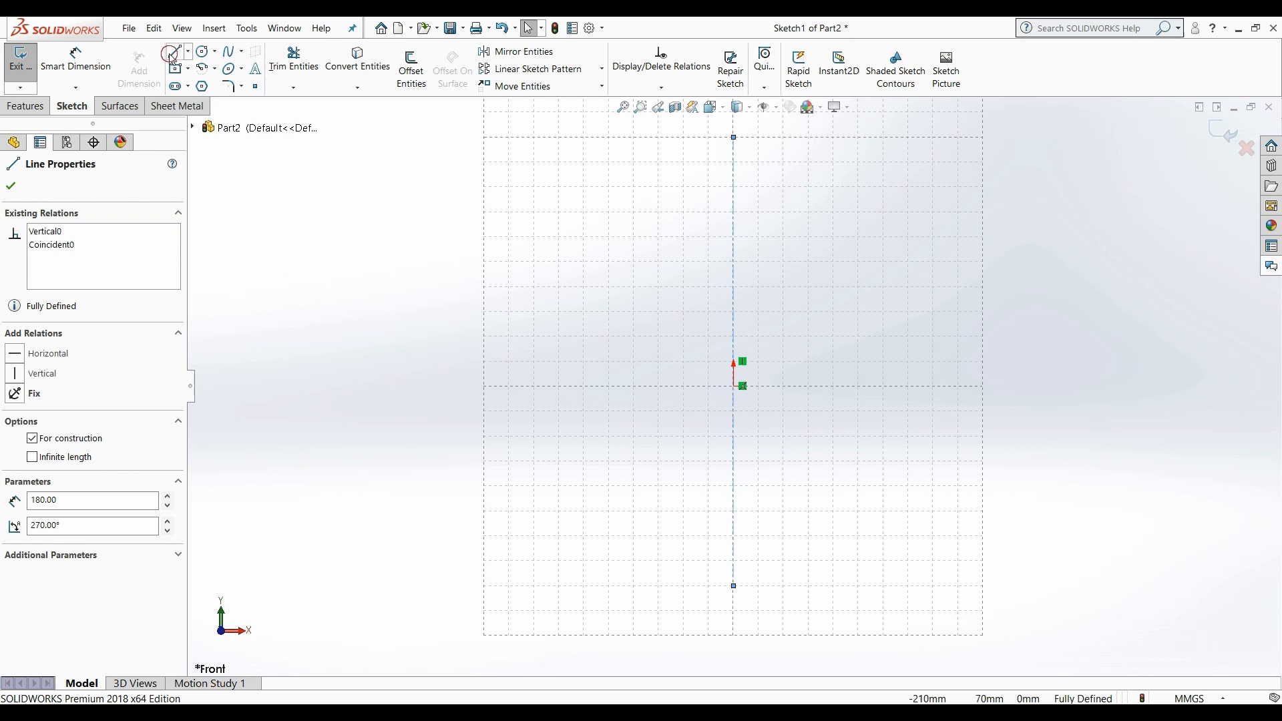
{"action": "left_click", "coordinate": [485, 388]}
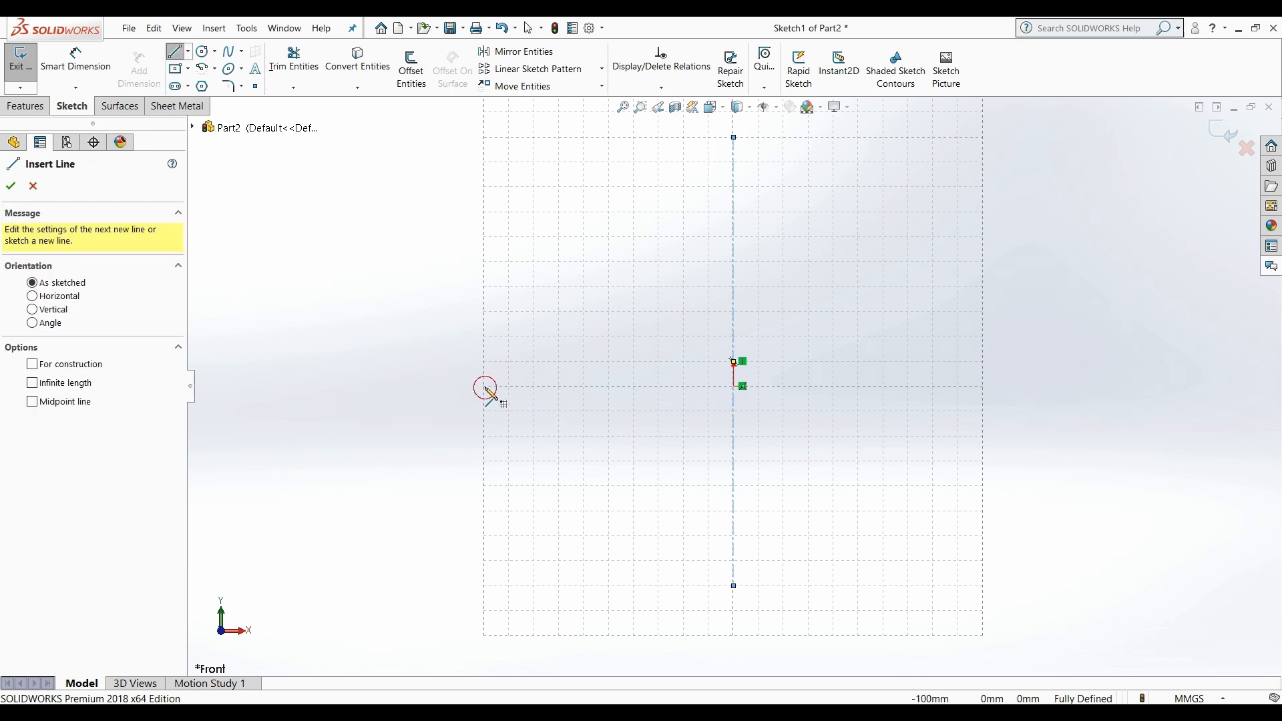
{"action": "left_click", "coordinate": [983, 386]}
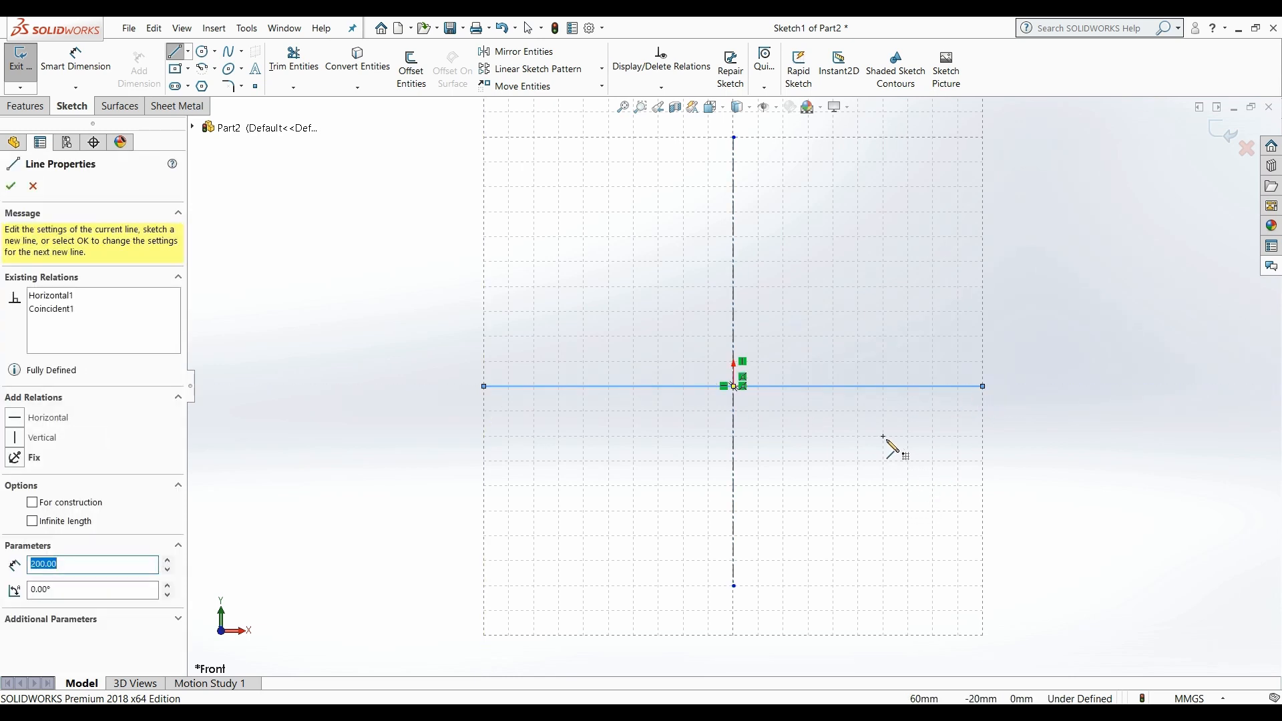
{"action": "key", "text": "ctrl+z"}
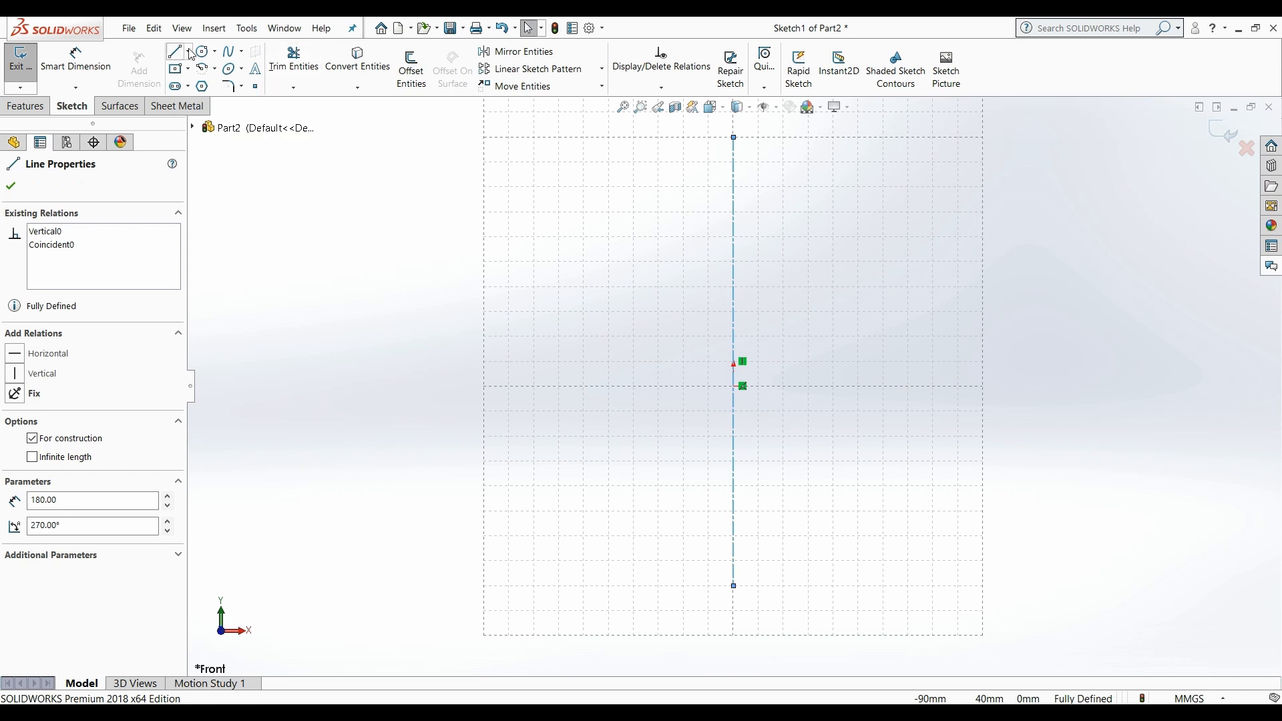
Step: Sketch a horizontal centerline 200 mm long through the origin, extending 100 mm to each side
{"action": "left_click", "coordinate": [188, 51]}
{"action": "left_click", "coordinate": [213, 83]}
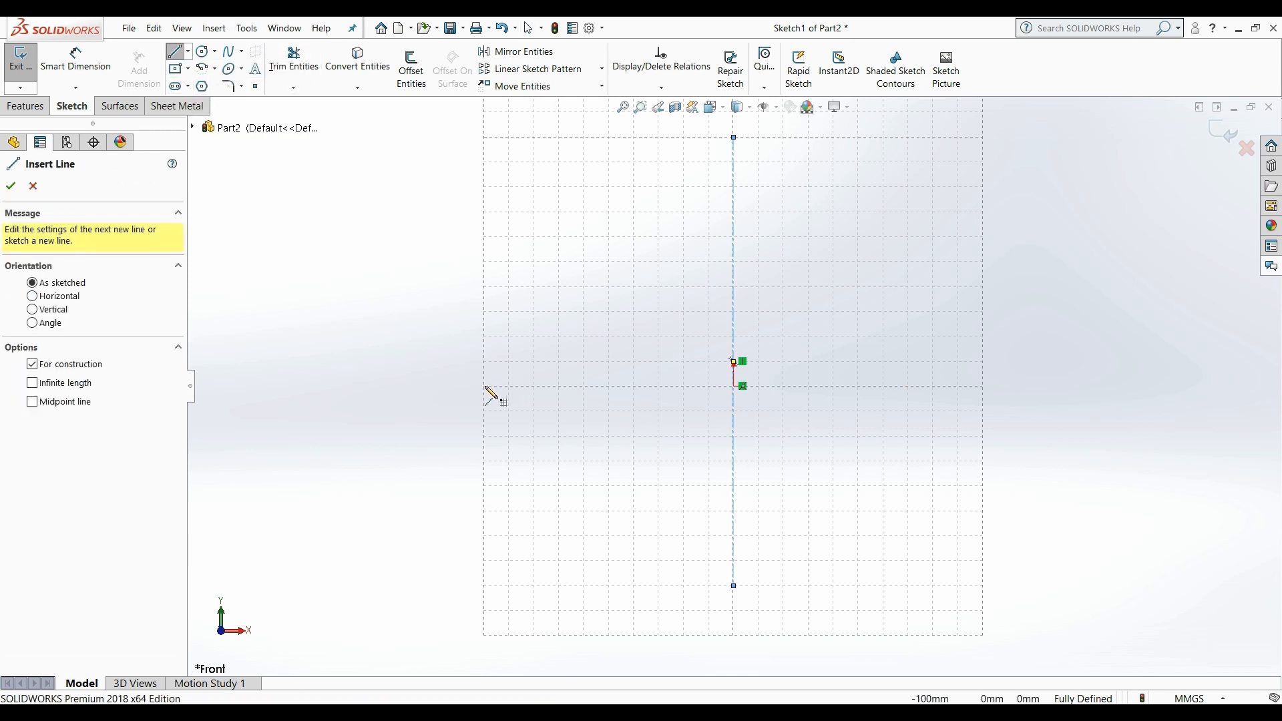
{"action": "left_click_drag", "start_coordinate": [485, 386], "coordinate": [983, 386]}
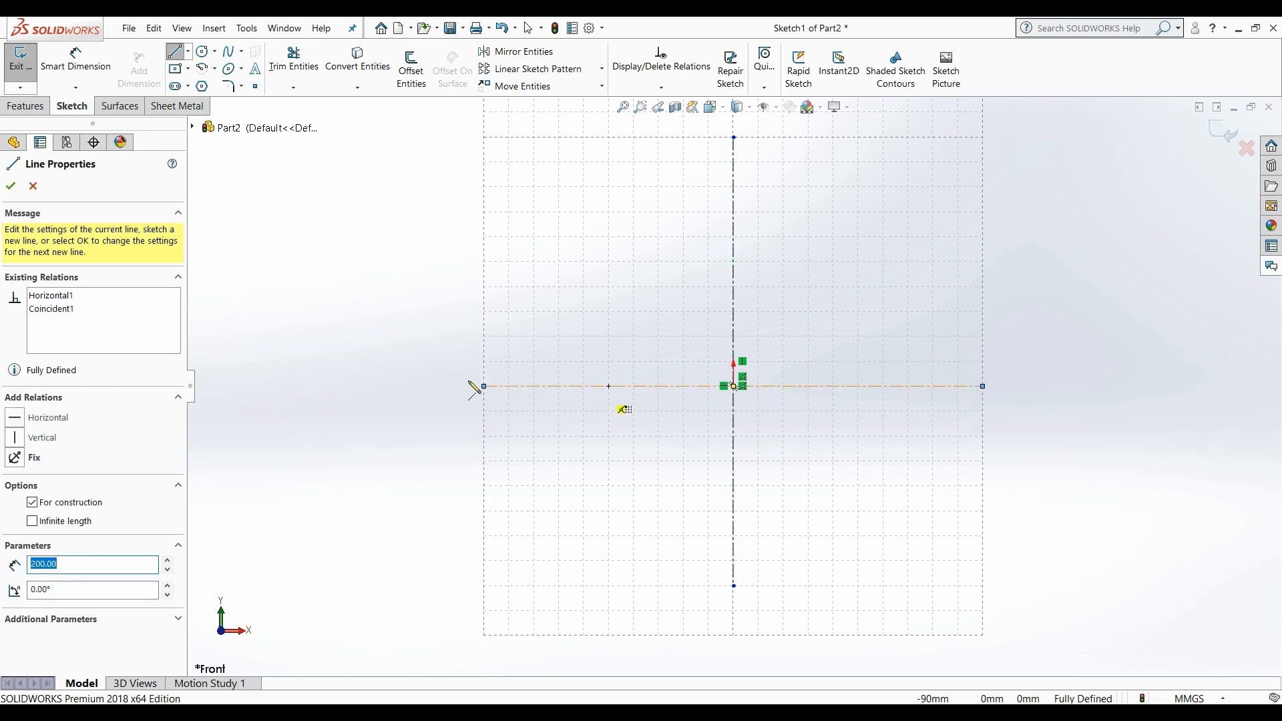
{"action": "left_click", "coordinate": [188, 67]}
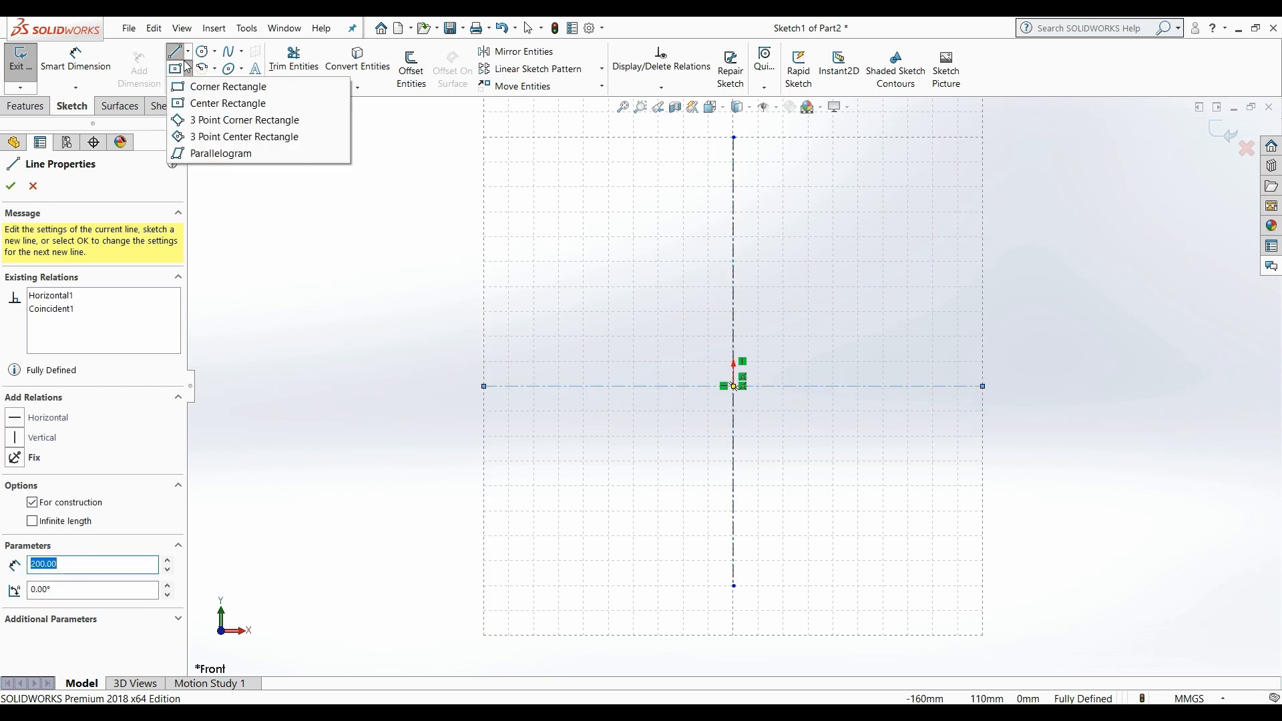
{"action": "left_click", "coordinate": [175, 52]}
{"action": "left_click", "coordinate": [175, 51]}
{"action": "left_click", "coordinate": [175, 51]}
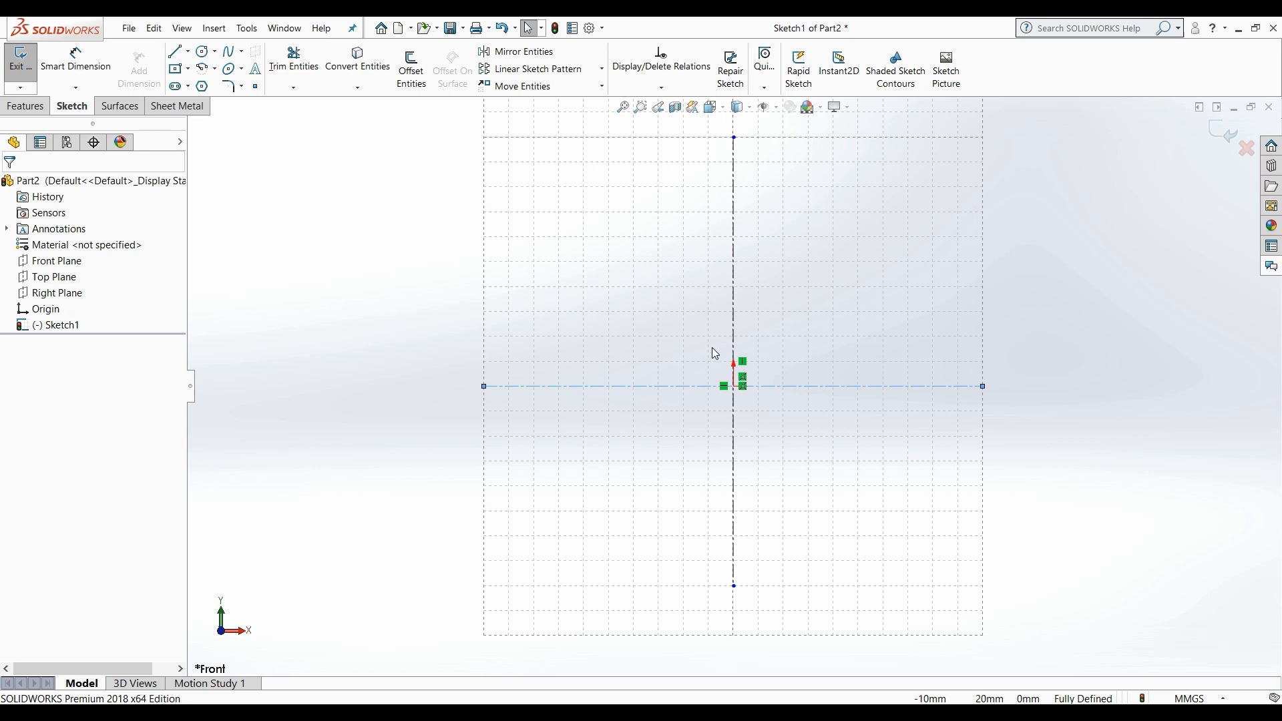
Step: Sketch an open line chain from the origin: 10 mm right, 70 mm up, 70 mm right, 20 mm up, 80 mm left to the vertical centerline
{"action": "left_click", "coordinate": [175, 52]}
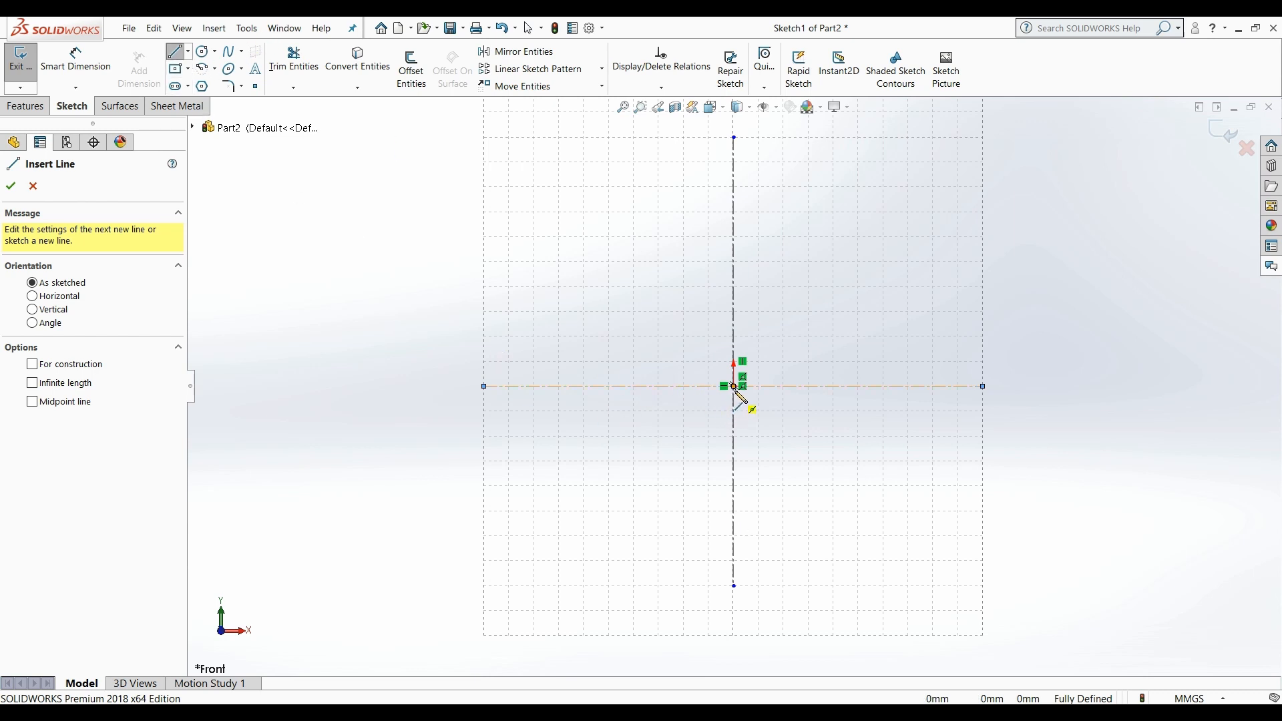
{"action": "left_click", "coordinate": [735, 386]}
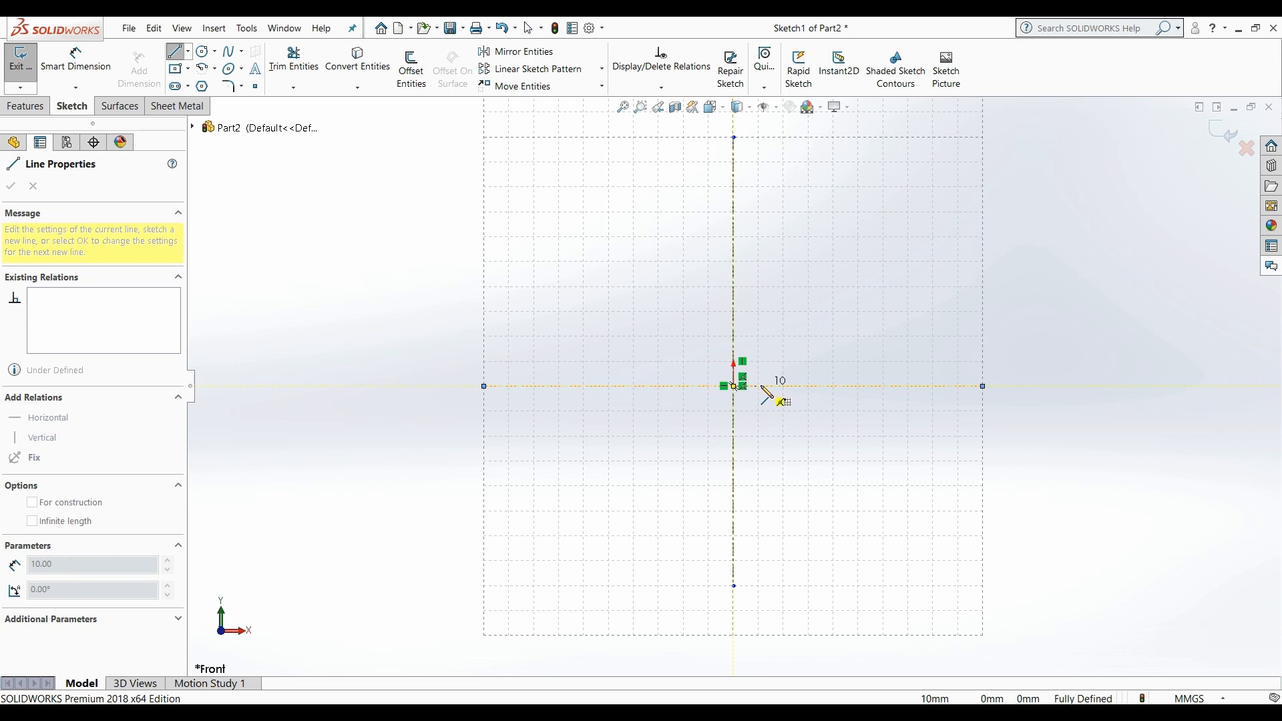
{"action": "left_click", "coordinate": [760, 386]}
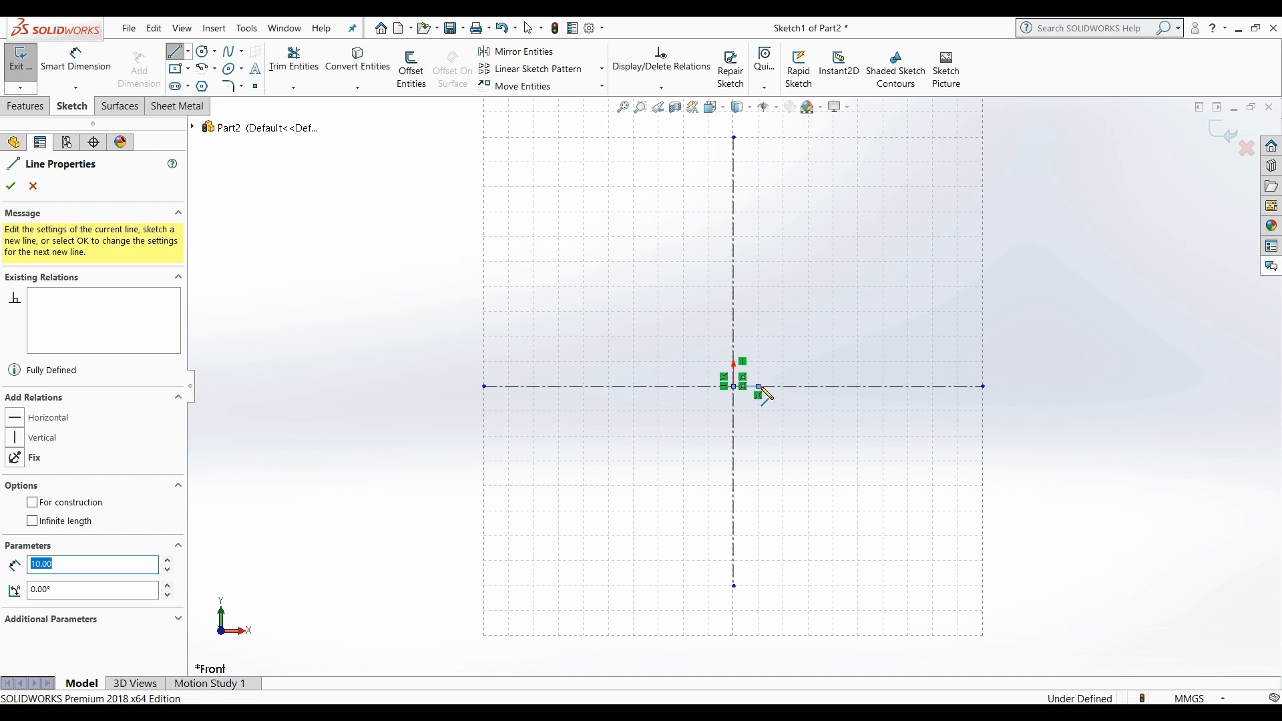
{"action": "left_click", "coordinate": [759, 387]}
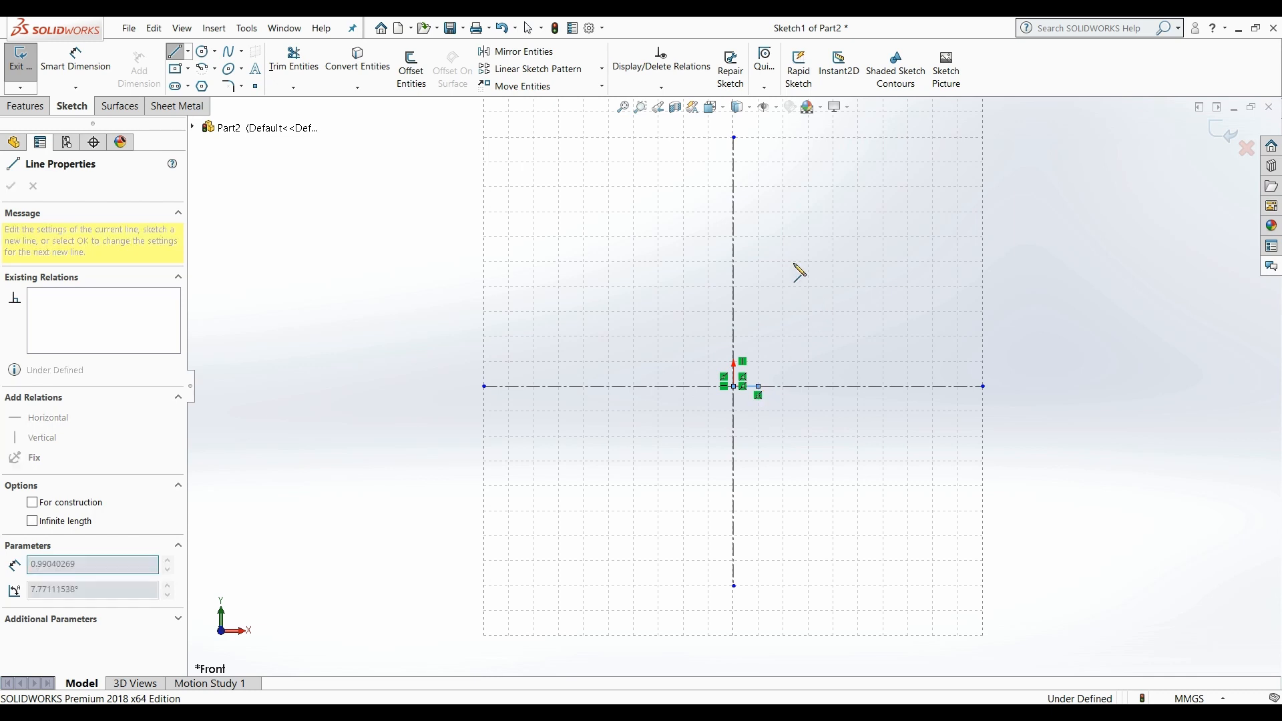
{"action": "double_click", "coordinate": [758, 213]}
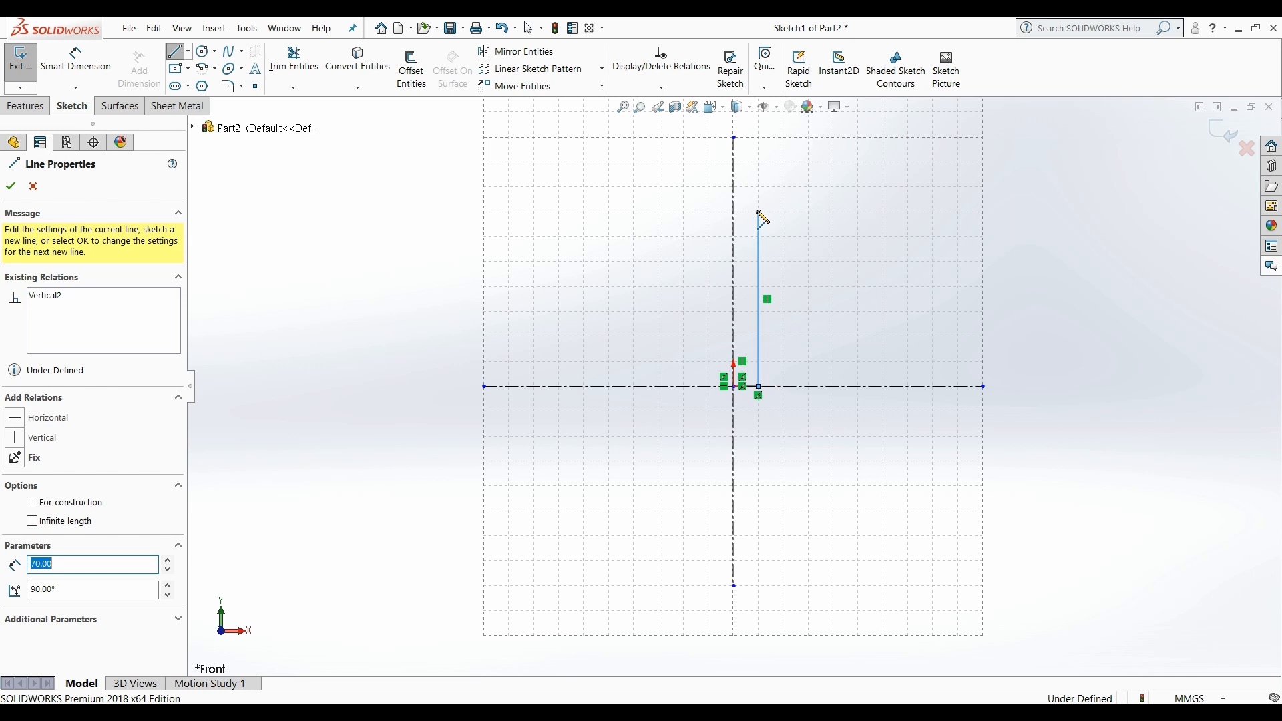
{"action": "left_click", "coordinate": [934, 213]}
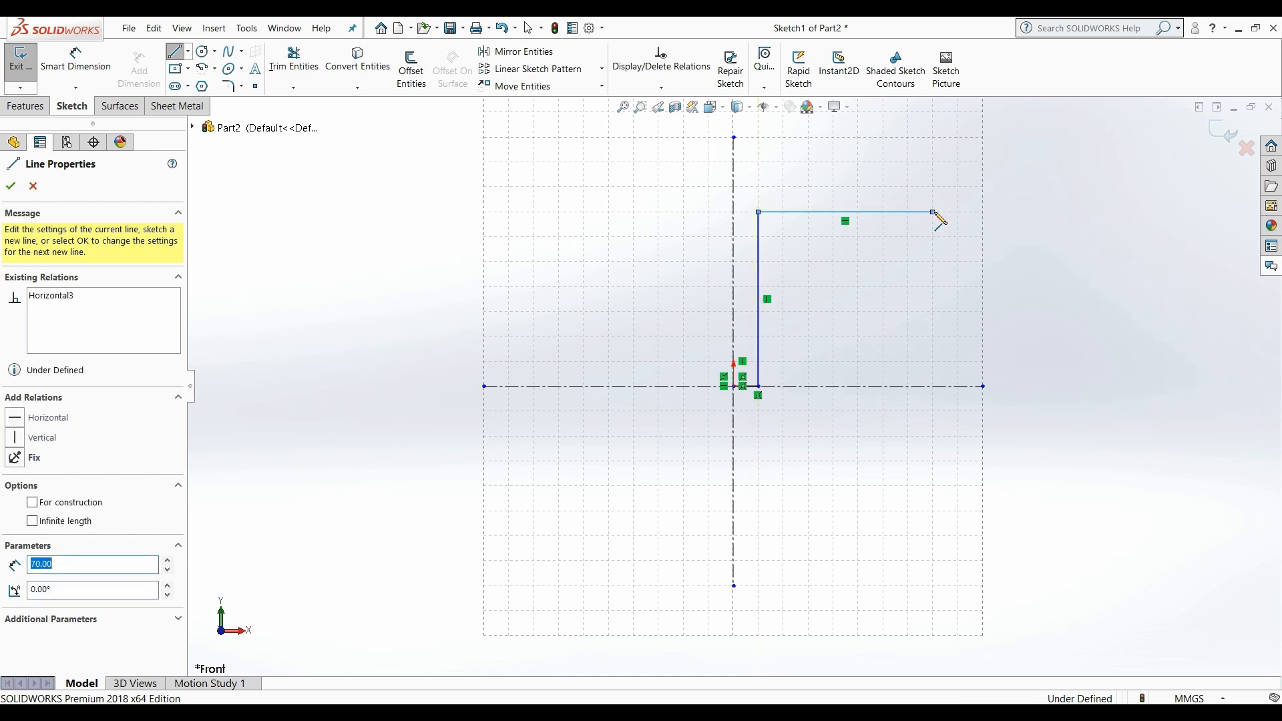
{"action": "left_click", "coordinate": [934, 164]}
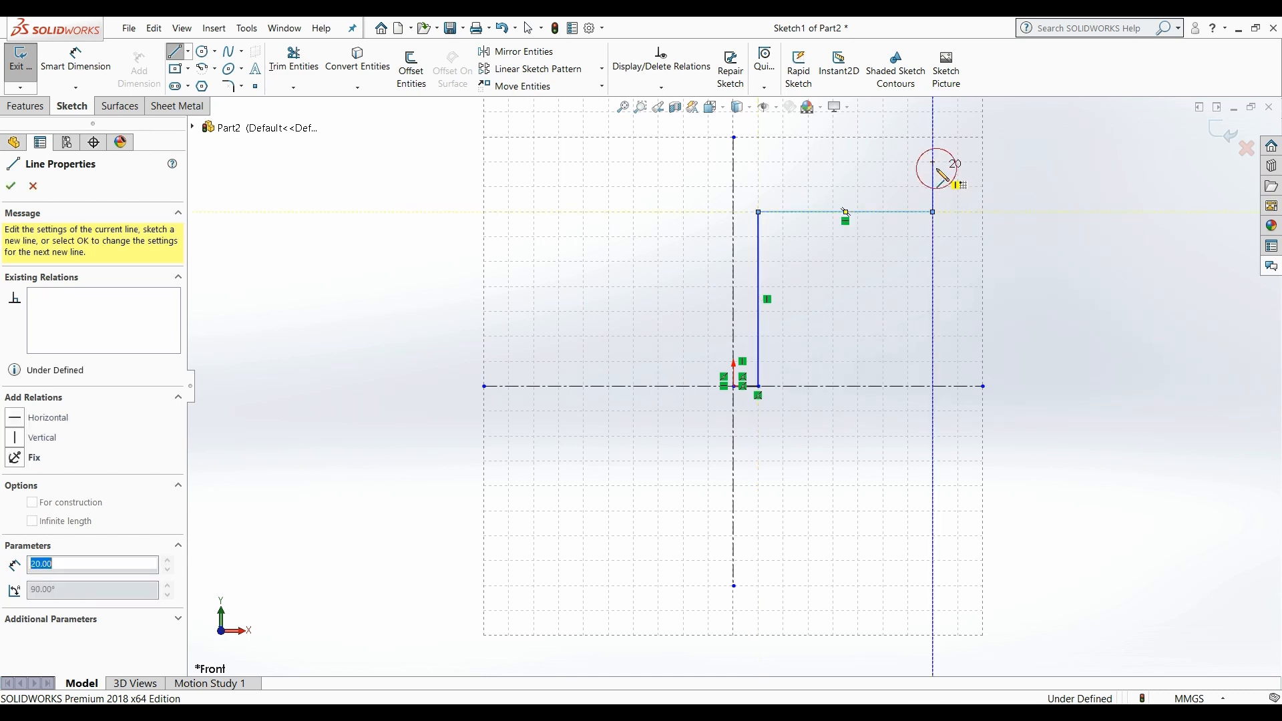
{"action": "left_click", "coordinate": [734, 163]}
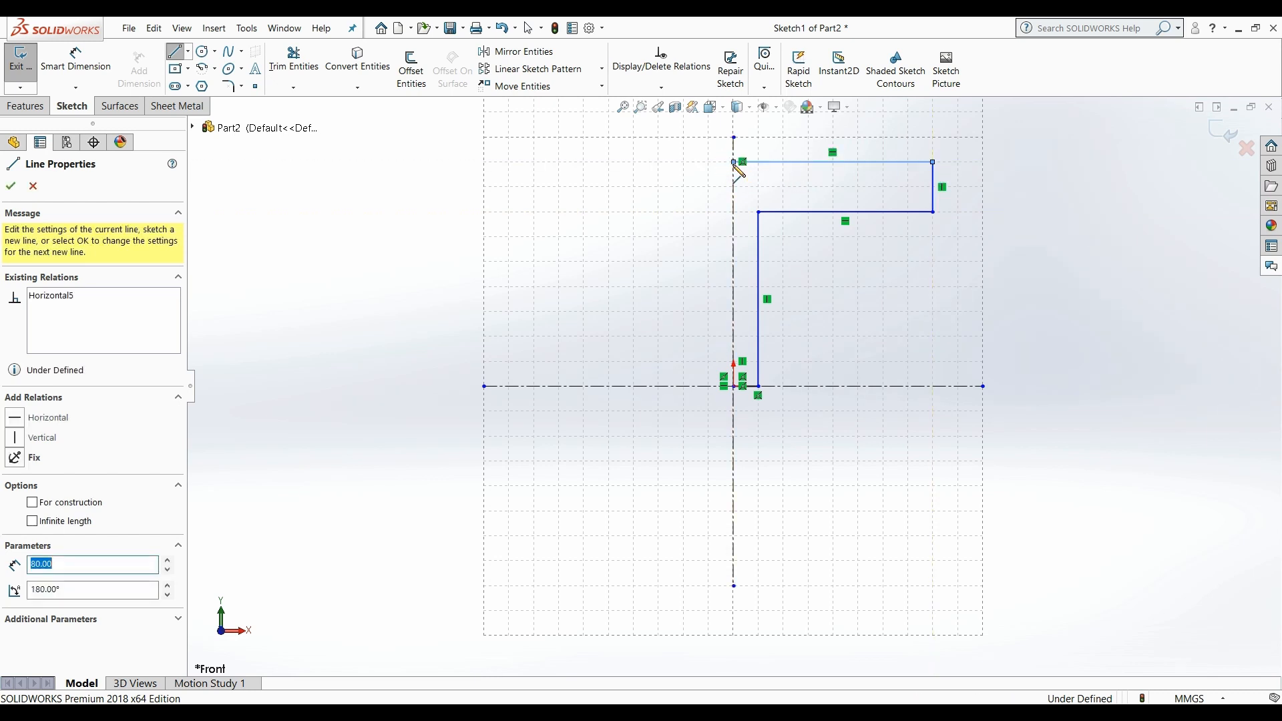
{"action": "right_click", "coordinate": [735, 162]}
{"action": "left_click", "coordinate": [781, 189]}
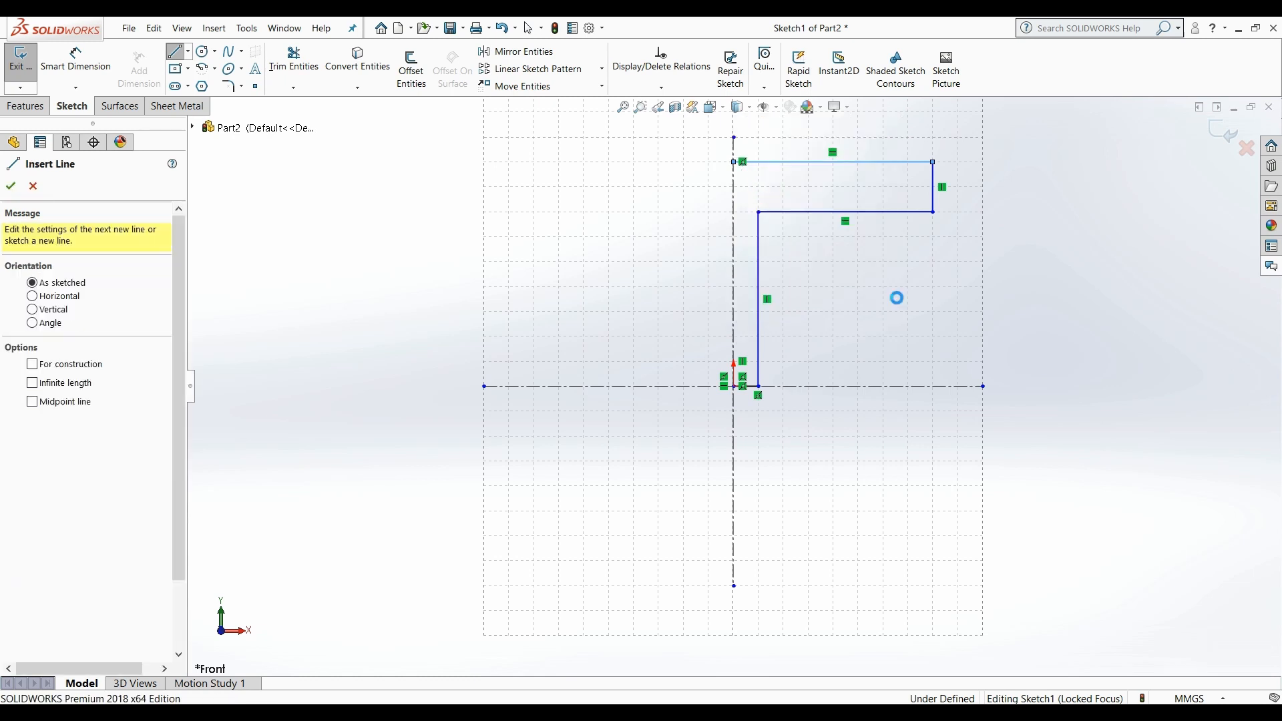
{"action": "key", "text": "Escape"}
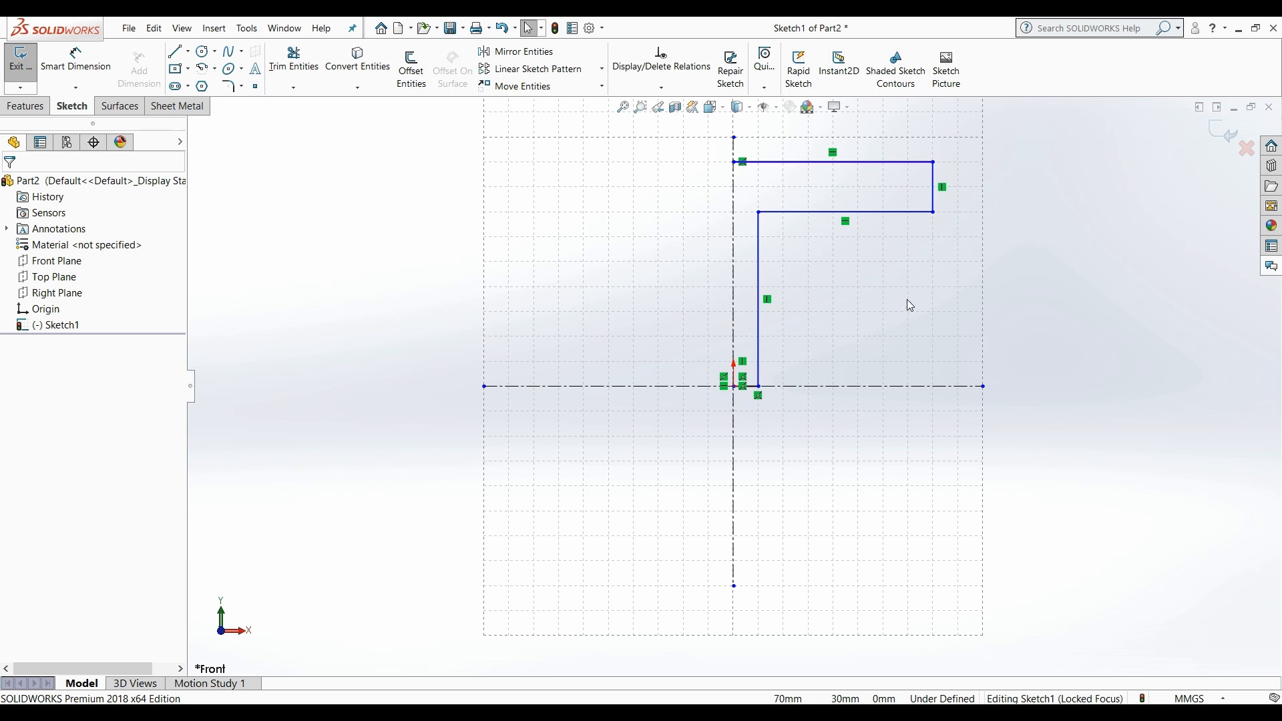
Step: Mirror the four profile lines above the horizontal centerline about the vertical centerline, keeping the originals
{"action": "left_click", "coordinate": [562, 58]}
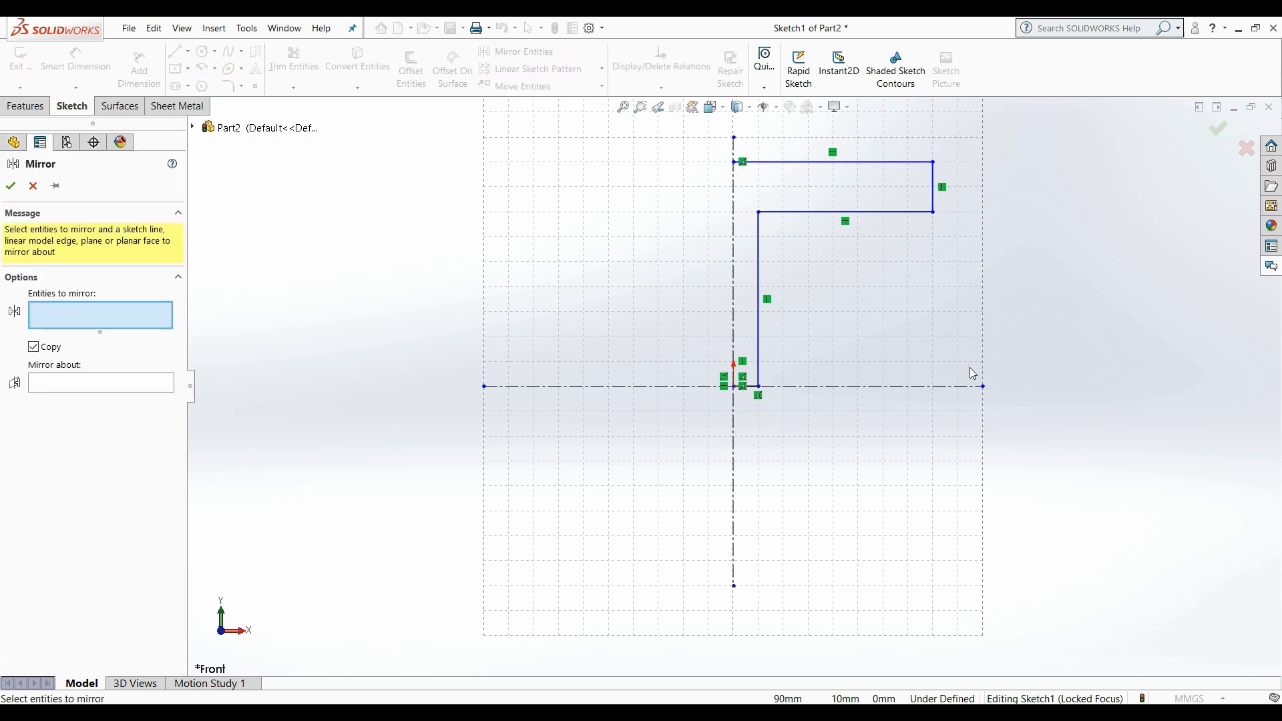
{"action": "mouse_move", "coordinate": [973, 369]}
{"action": "left_mouse_down"}
{"action": "mouse_move", "coordinate": [873, 376]}
{"action": "mouse_move", "coordinate": [758, 332]}
{"action": "mouse_move", "coordinate": [755, 165]}
{"action": "mouse_move", "coordinate": [739, 142]}
{"action": "left_mouse_up"}
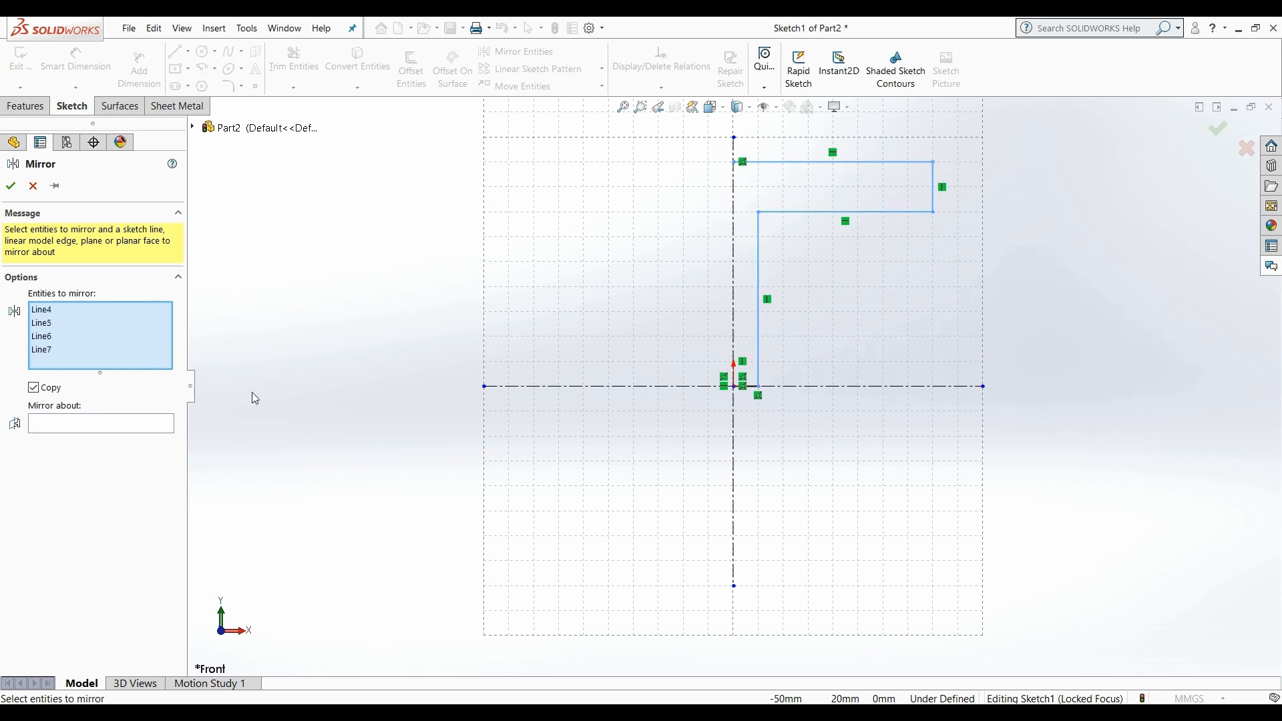
{"action": "left_click", "coordinate": [141, 424]}
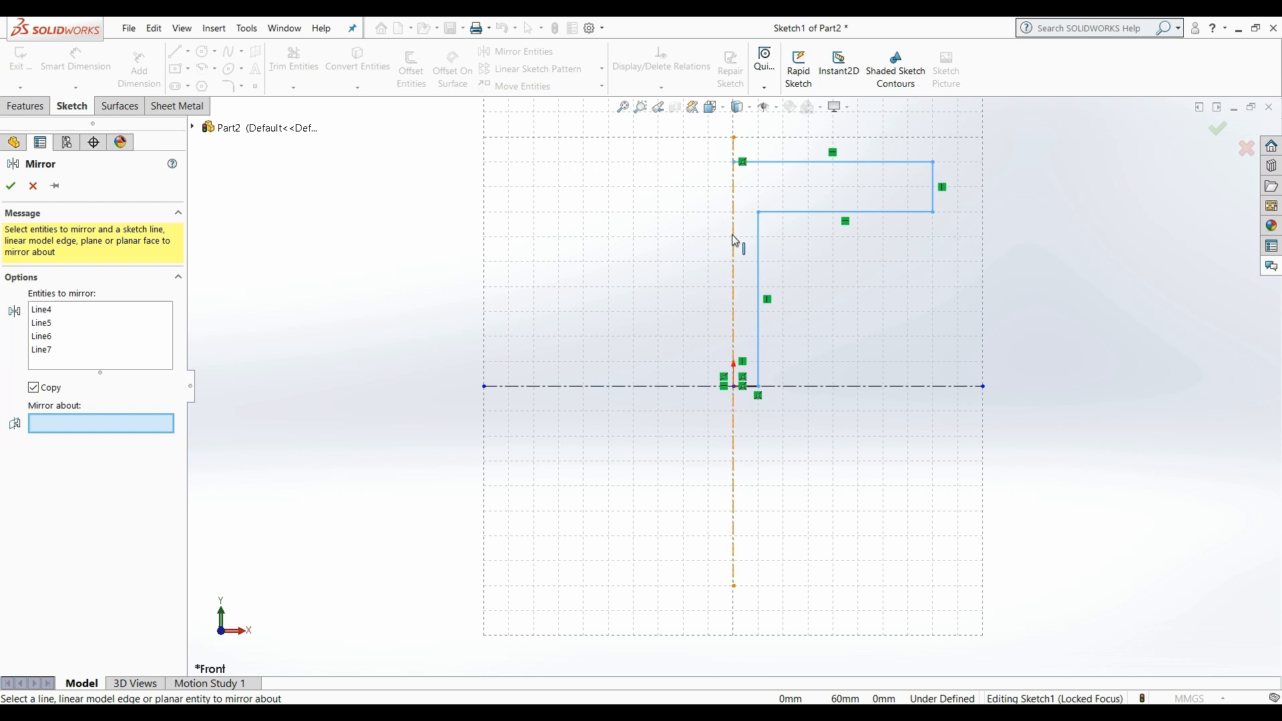
{"action": "left_click", "coordinate": [734, 240]}
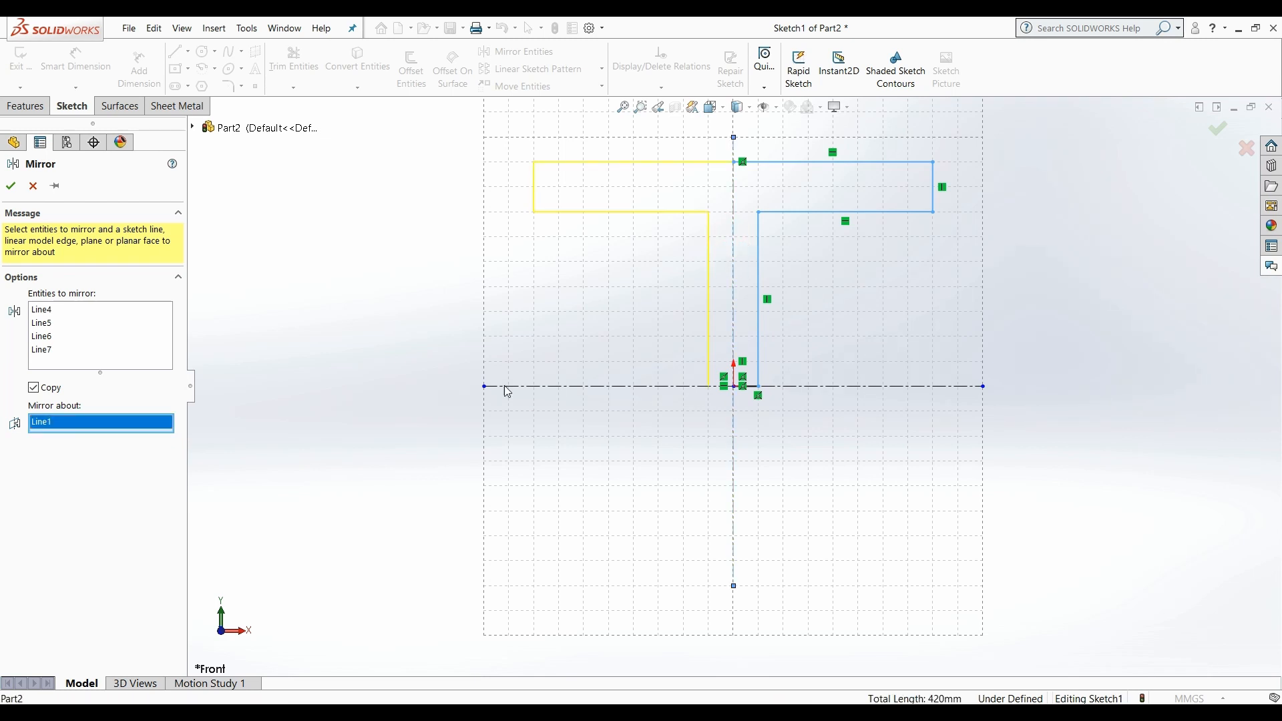
{"action": "left_click", "coordinate": [11, 186]}
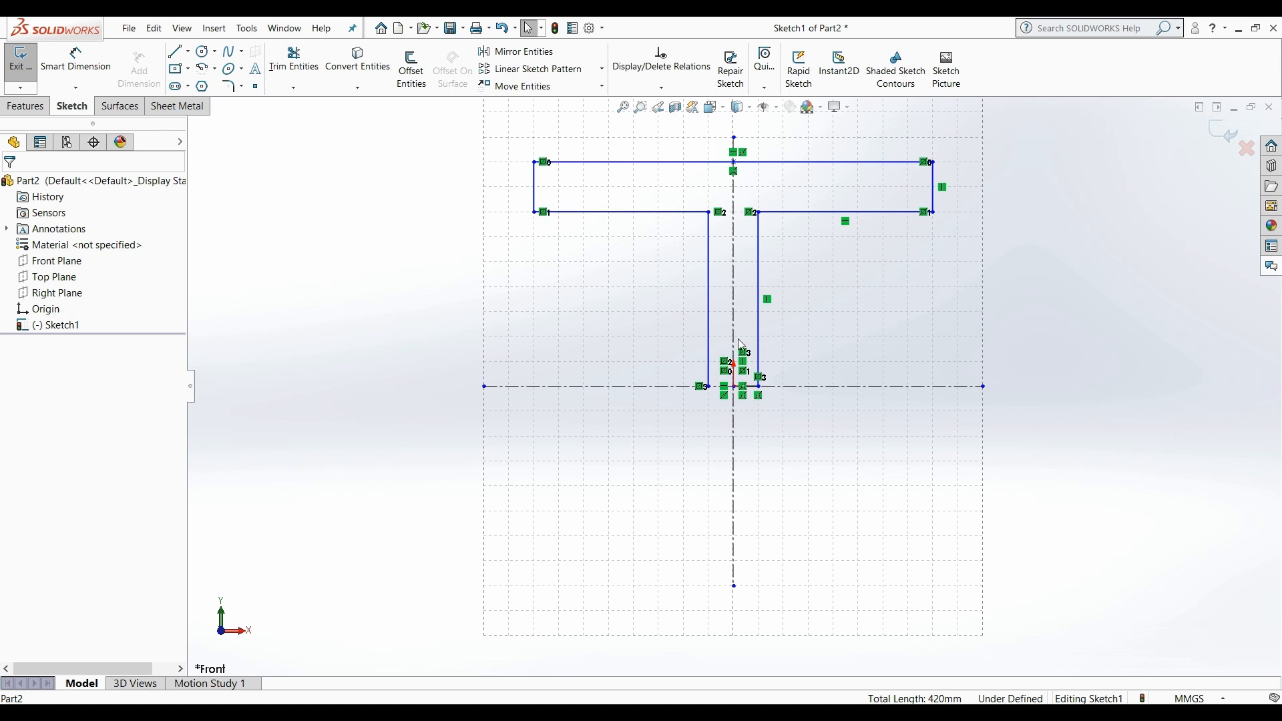
Step: Mirror the T-shaped outline together with the vertical centerline about the horizontal centerline to form an I-shaped profile
{"action": "left_click", "coordinate": [518, 51]}
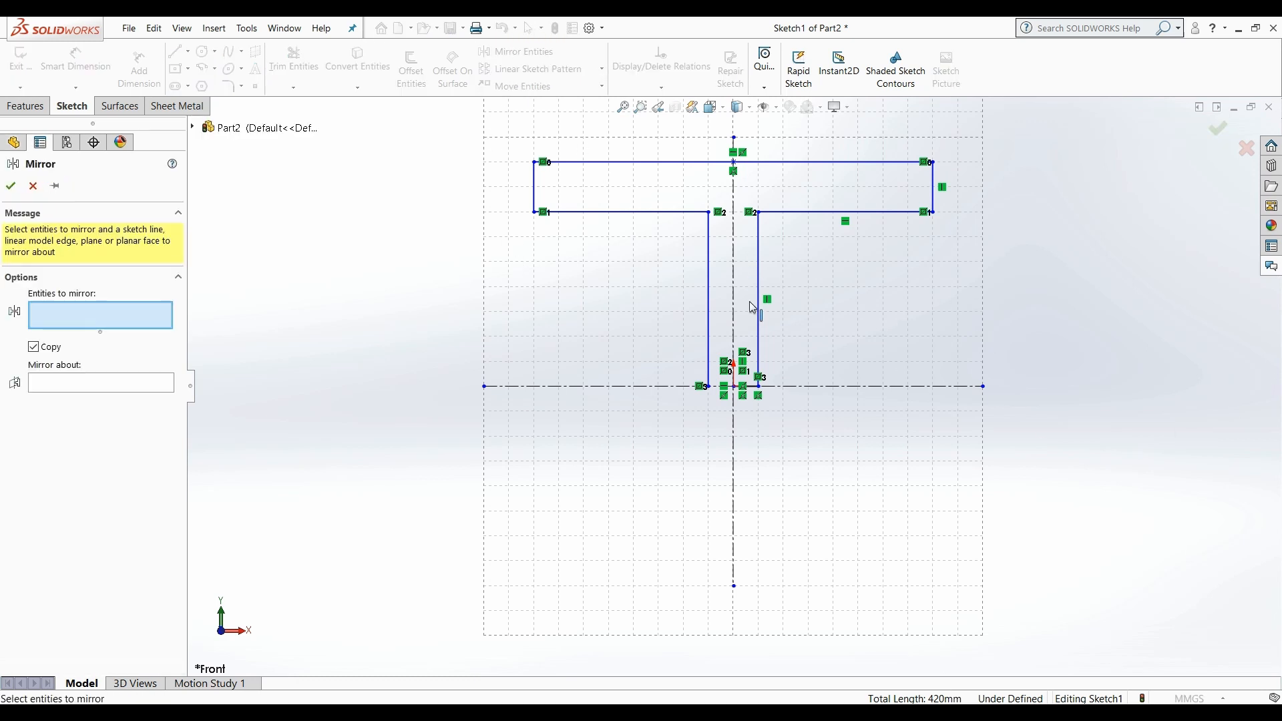
{"action": "mouse_move", "coordinate": [971, 141]}
{"action": "left_mouse_down"}
{"action": "mouse_move", "coordinate": [430, 344]}
{"action": "mouse_move", "coordinate": [491, 323]}
{"action": "mouse_move", "coordinate": [520, 331]}
{"action": "left_mouse_up"}
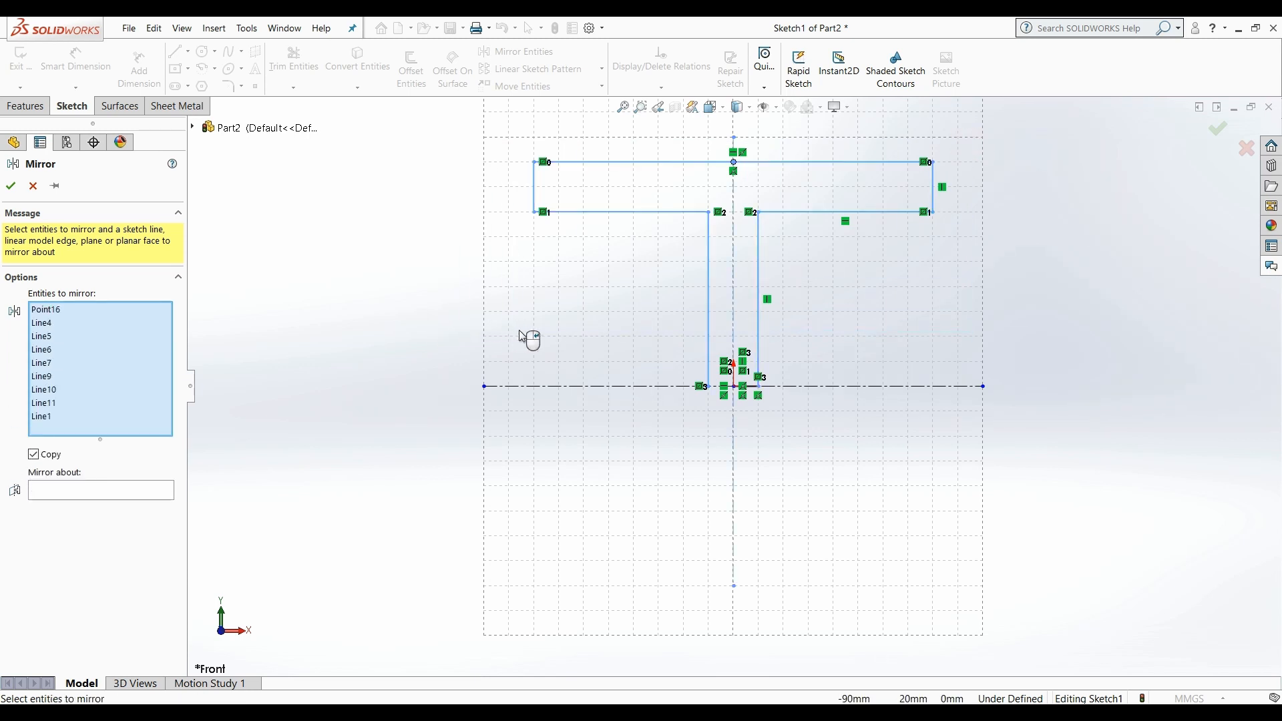
{"action": "left_click", "coordinate": [151, 492]}
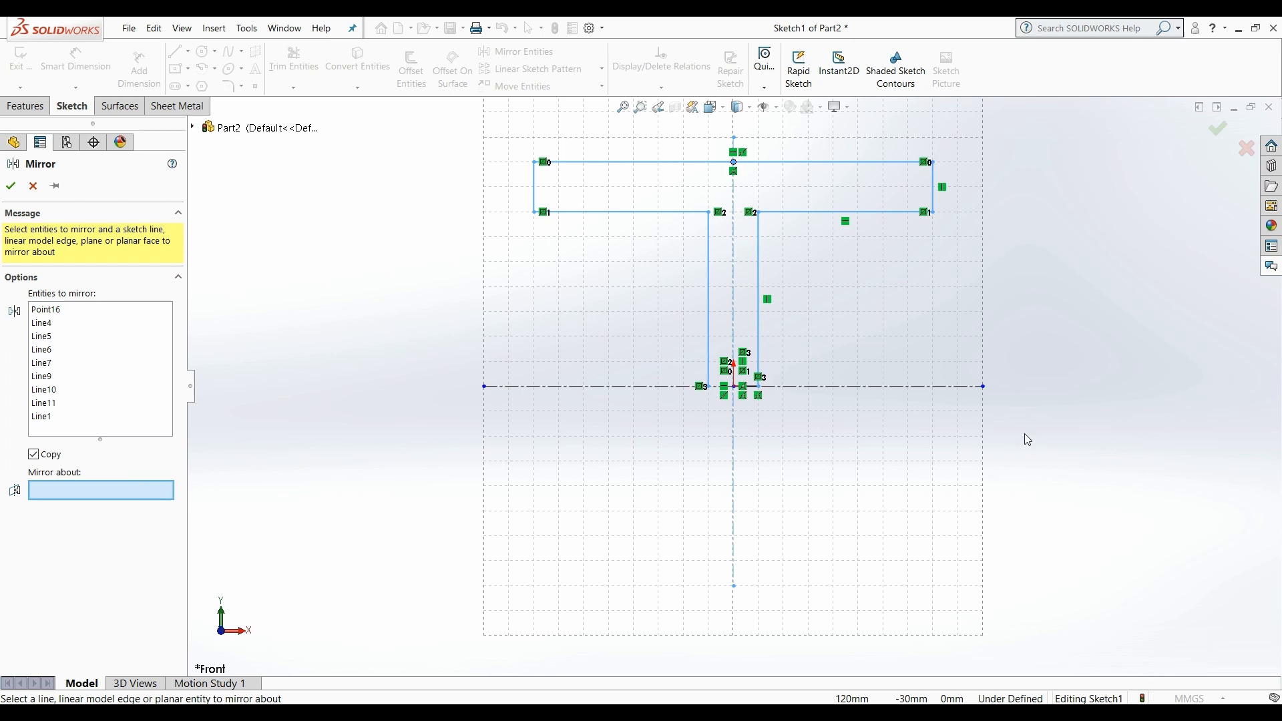
{"action": "left_click", "coordinate": [960, 386]}
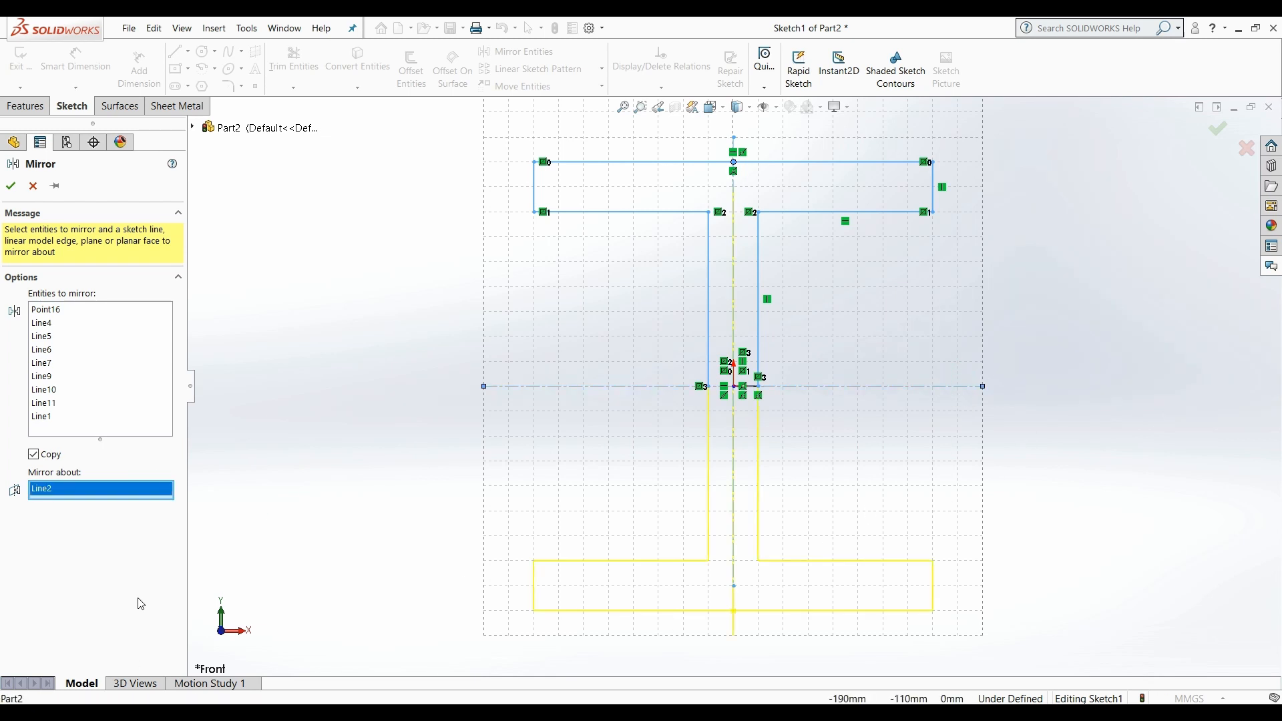
{"action": "left_click", "coordinate": [11, 185]}
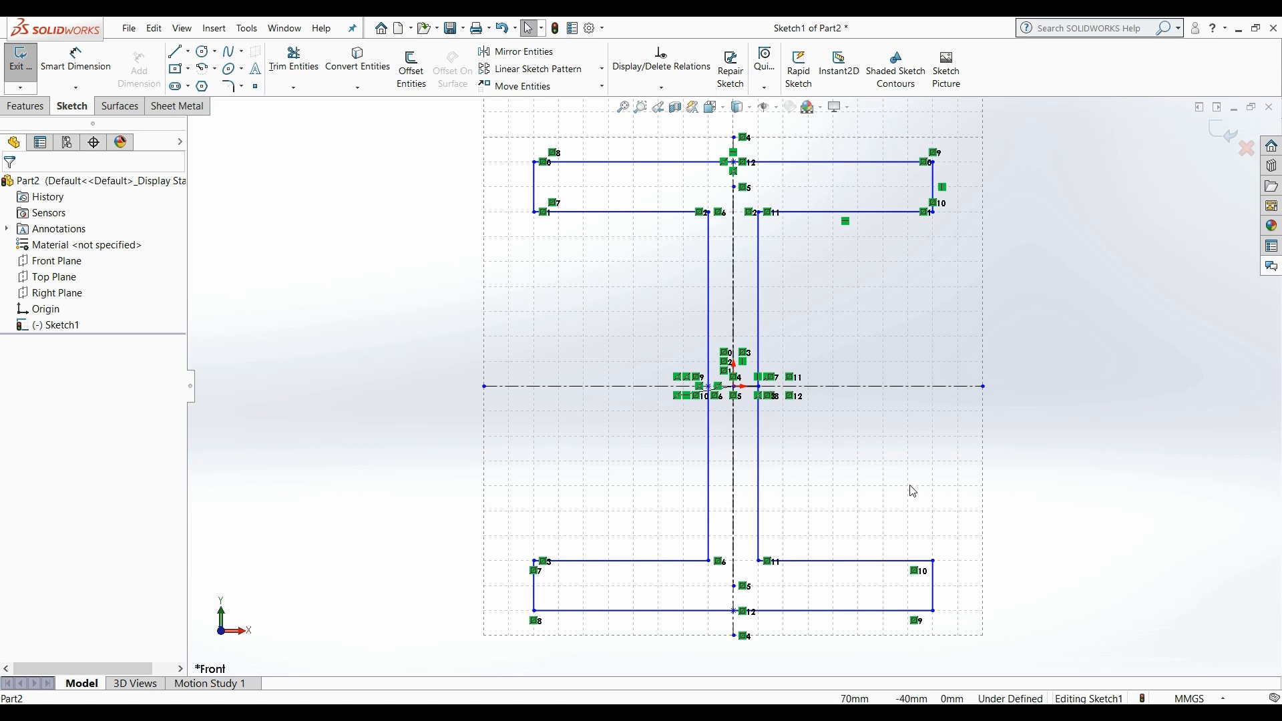
Step: Dimension the full width of the lower flange along its bottom edge, placing the dimension below the profile
{"action": "scroll", "coordinate": [1111, 482], "scroll_direction": "up", "scroll_amount": 2}
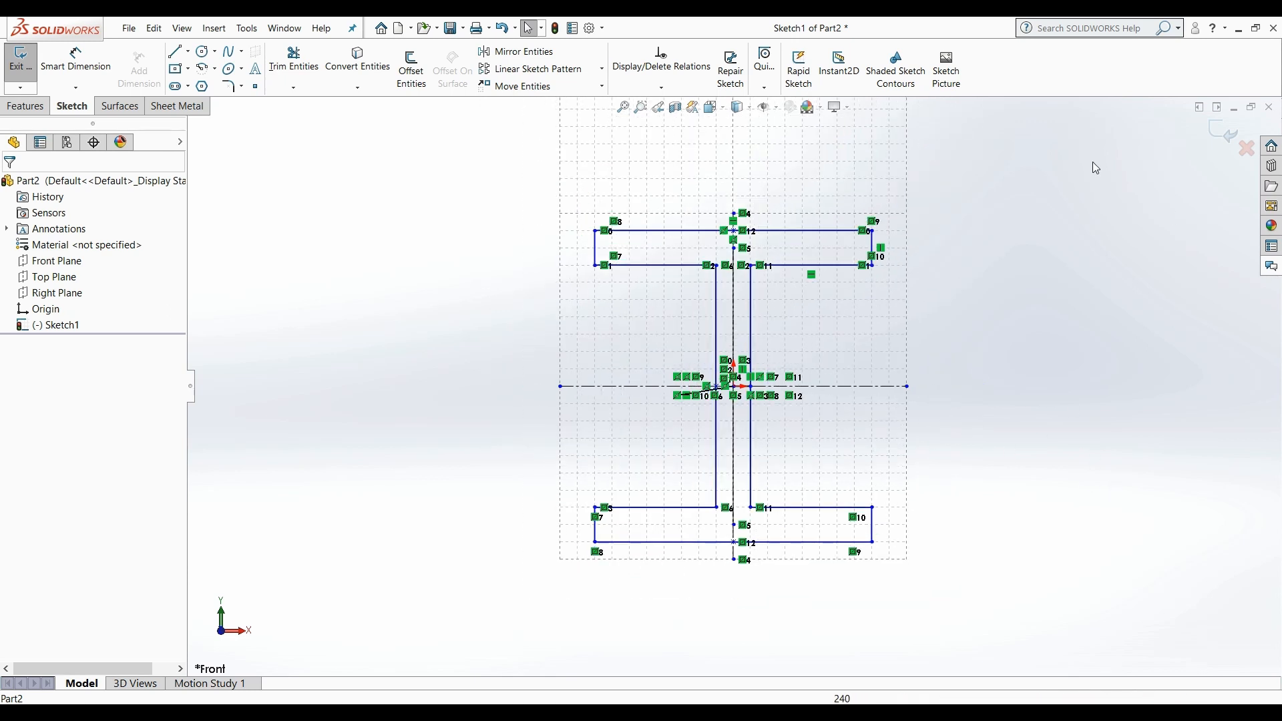
{"action": "left_click", "coordinate": [75, 62]}
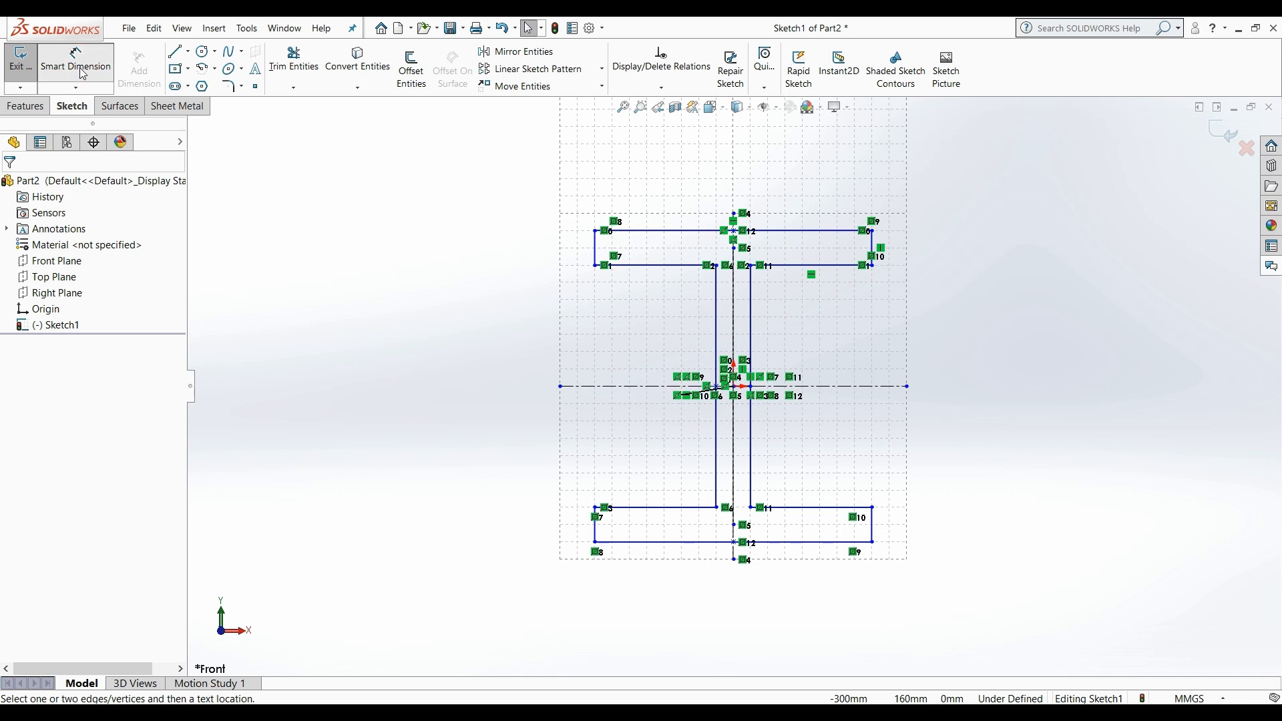
{"action": "left_click", "coordinate": [790, 542]}
{"action": "left_click", "coordinate": [742, 615]}
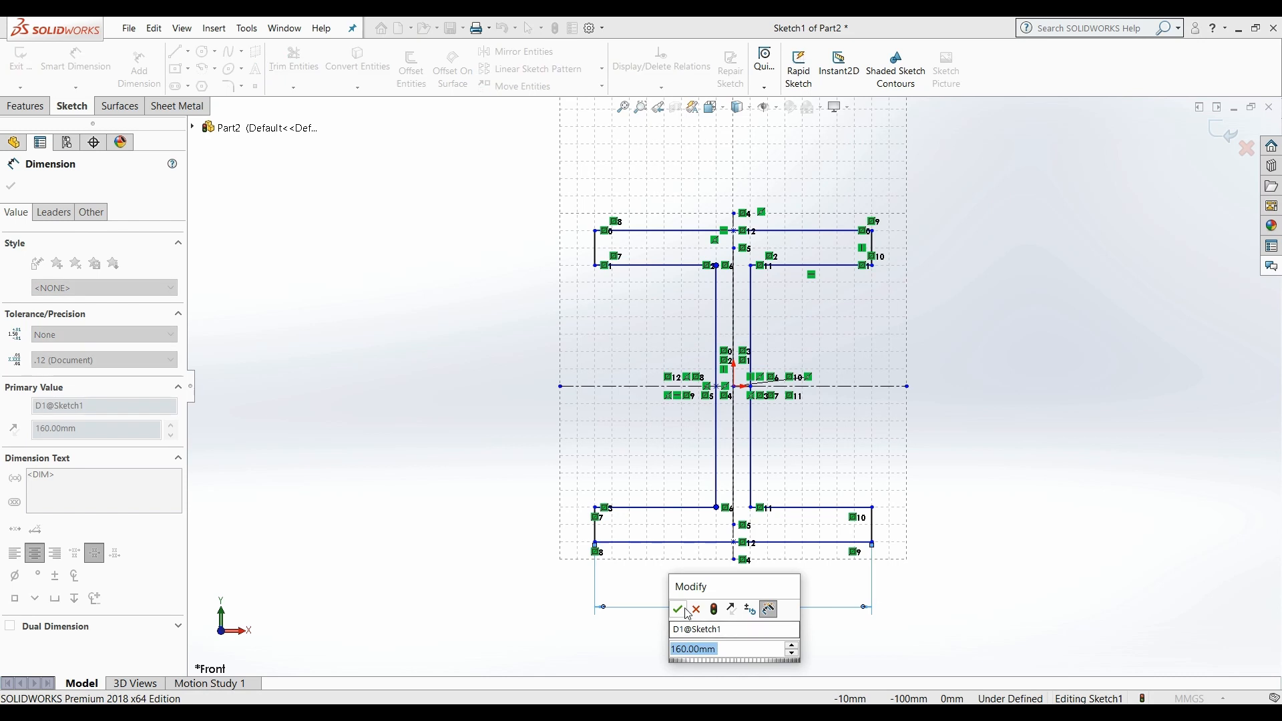
{"action": "key", "text": "Return"}
Step: Dimension the web thickness between its two vertical lines, placing the dimension just below the lower flange
{"action": "left_click", "coordinate": [718, 482]}
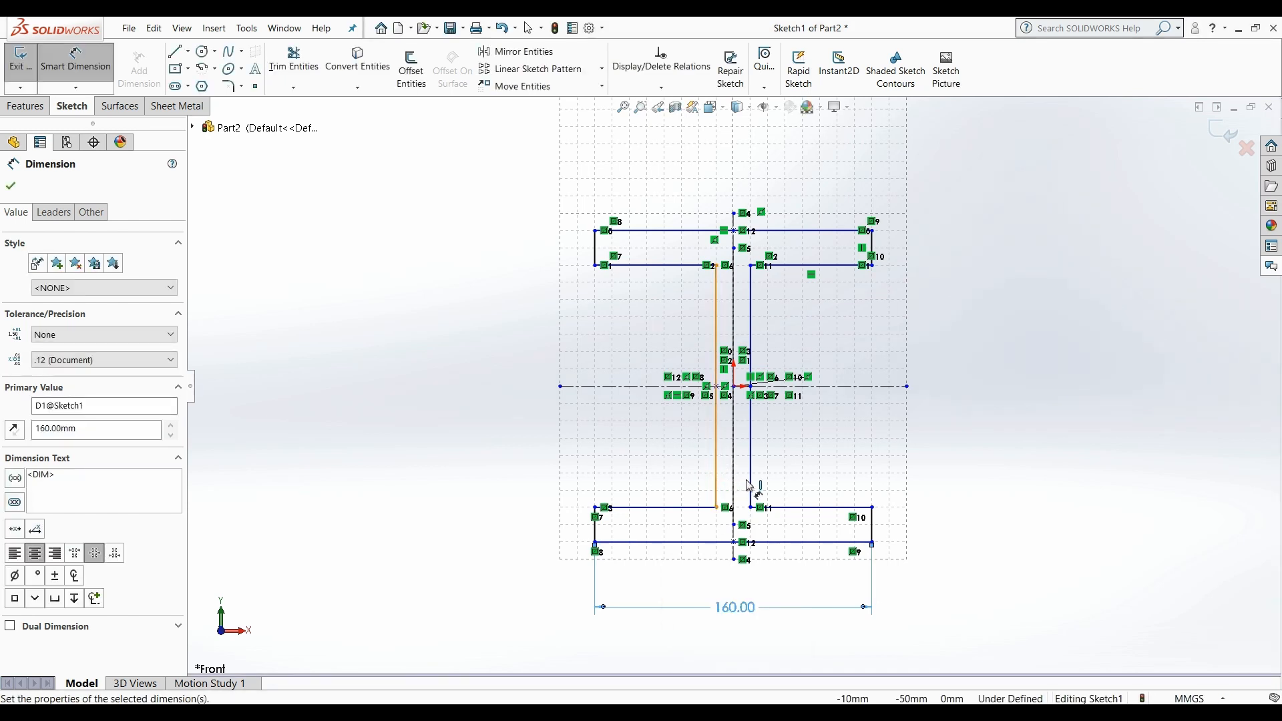
{"action": "left_click", "coordinate": [752, 489]}
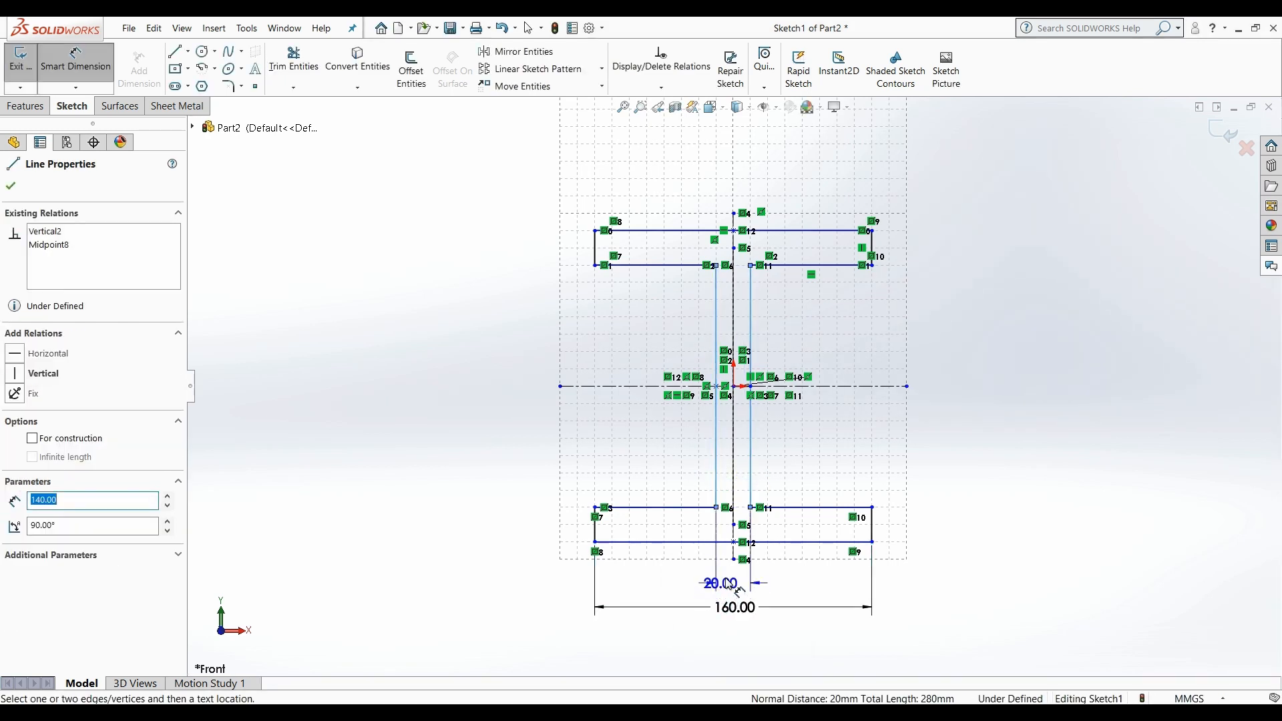
{"action": "left_click", "coordinate": [781, 588]}
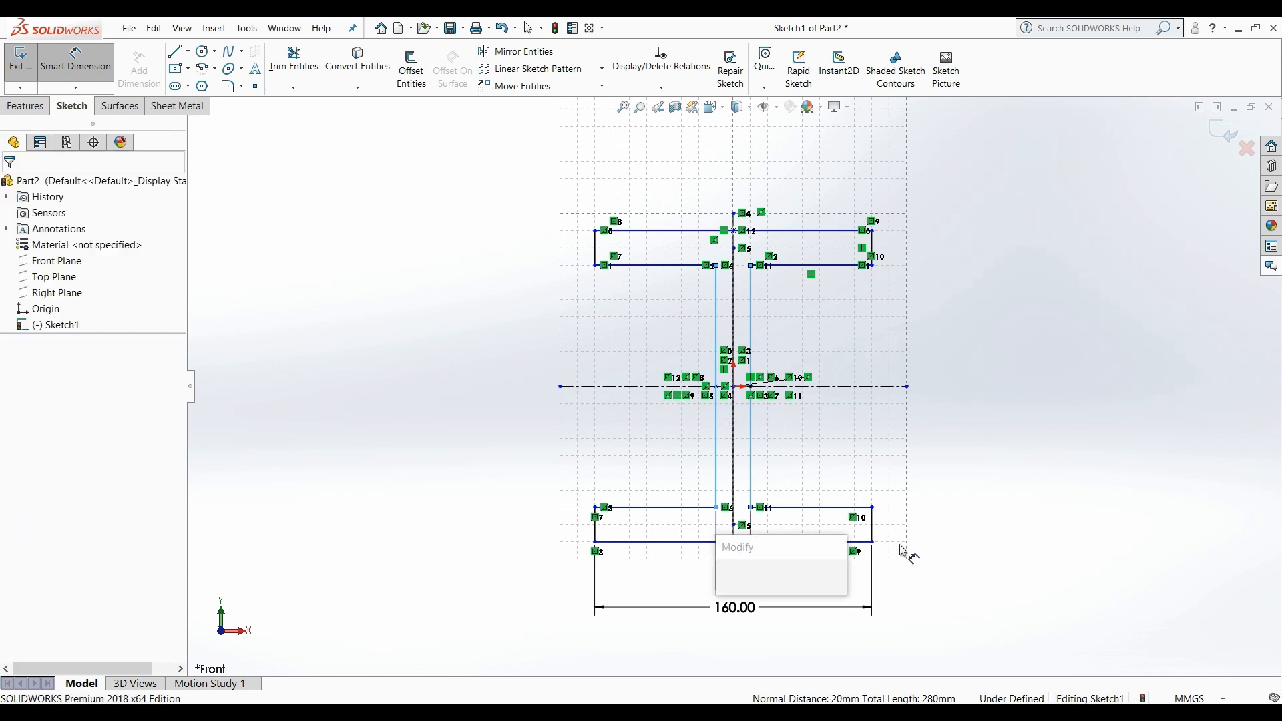
{"action": "left_click", "coordinate": [744, 585]}
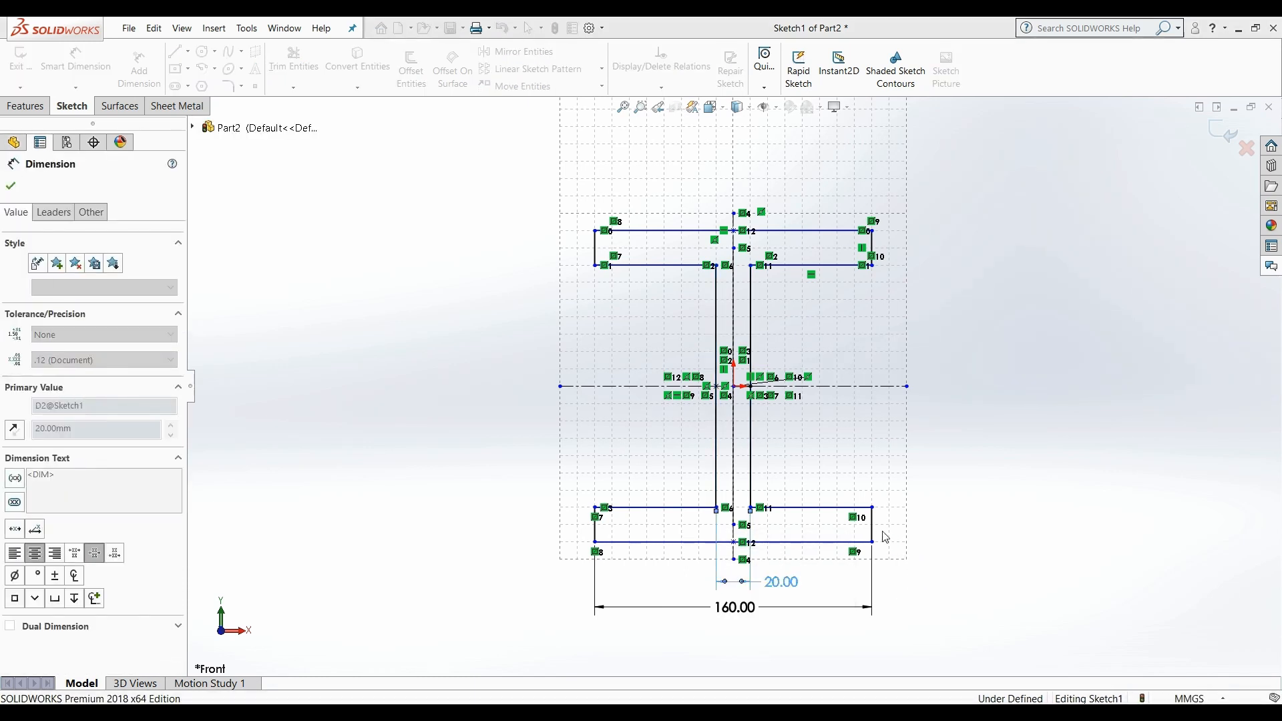
Step: Dimension the lower flange's thickness and the web's height, placing both dimensions to the right of the profile
{"action": "left_click", "coordinate": [872, 531]}
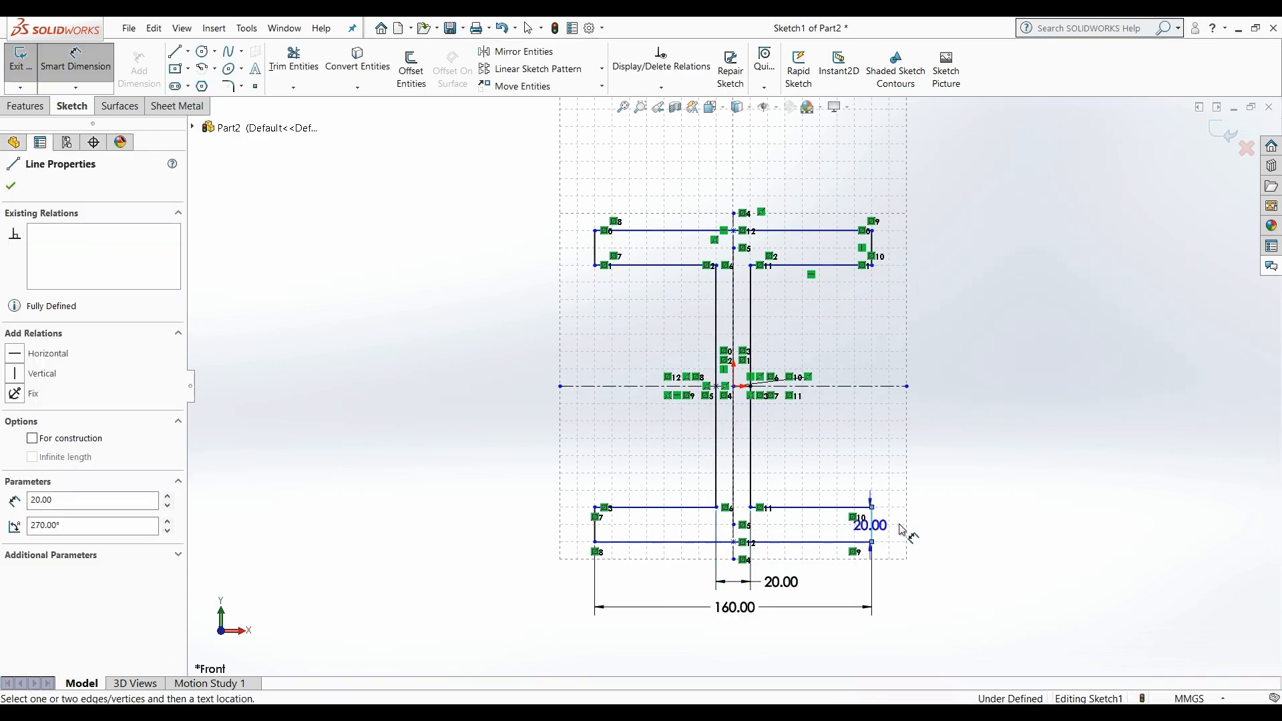
{"action": "left_click", "coordinate": [902, 530]}
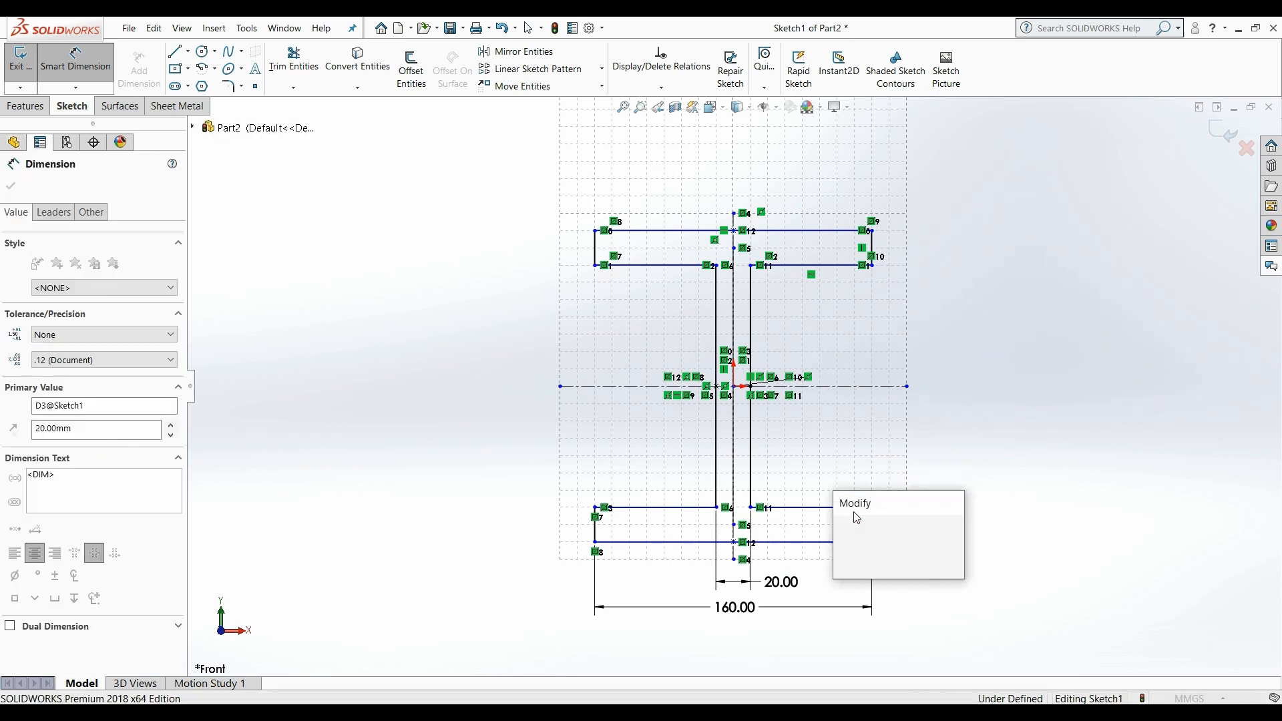
{"action": "left_click", "coordinate": [752, 427]}
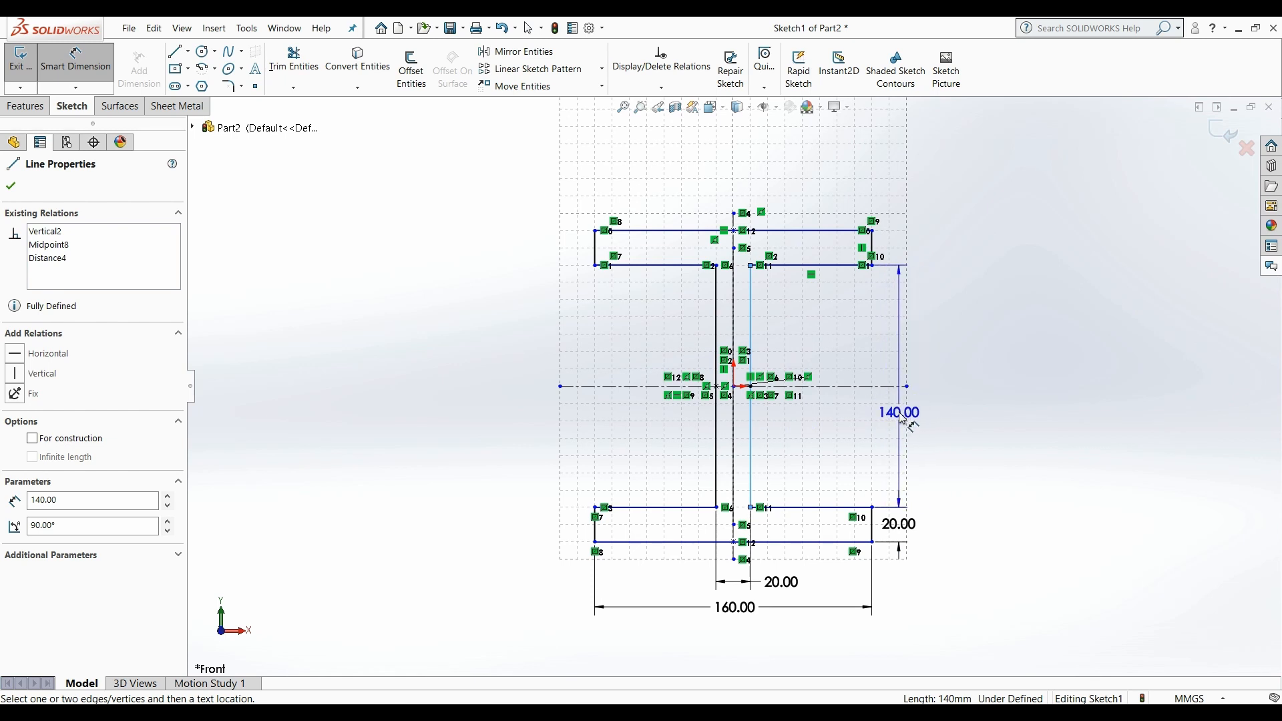
{"action": "left_click", "coordinate": [899, 417]}
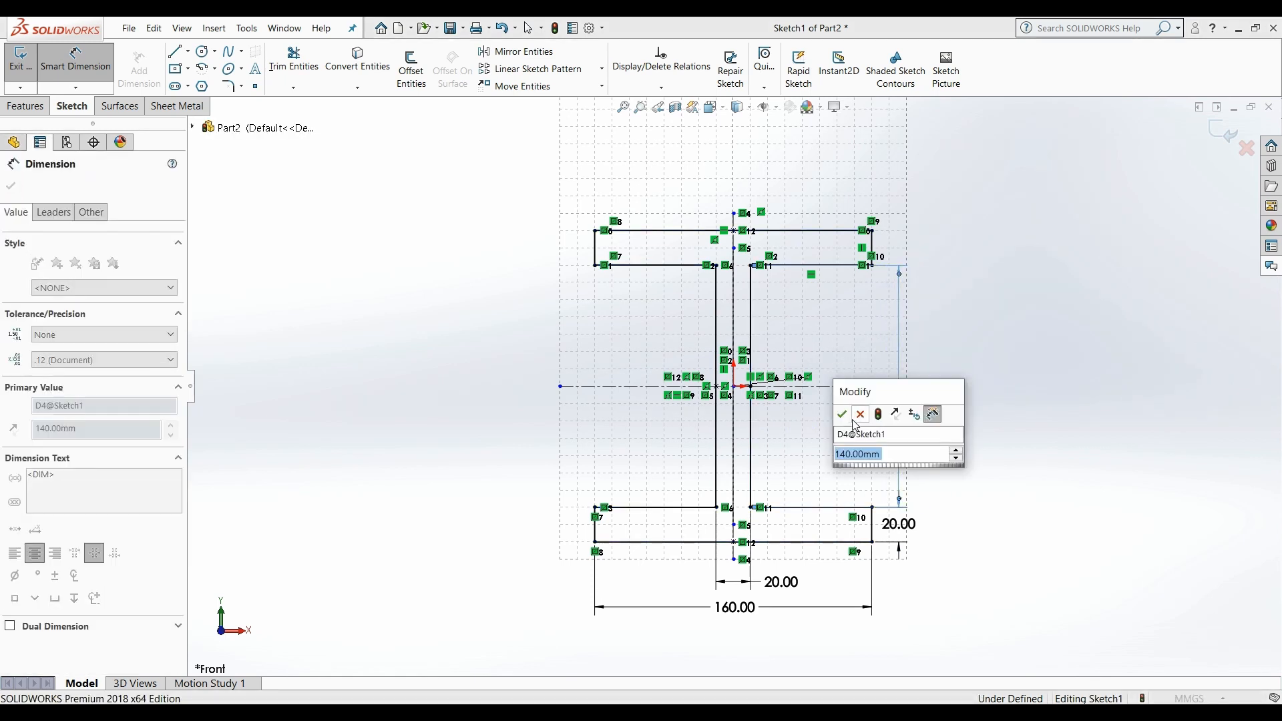
{"action": "left_click", "coordinate": [844, 404]}
Step: Add a driven dimension for the upper flange's thickness at its right end and exit the sketch
{"action": "left_click", "coordinate": [872, 241]}
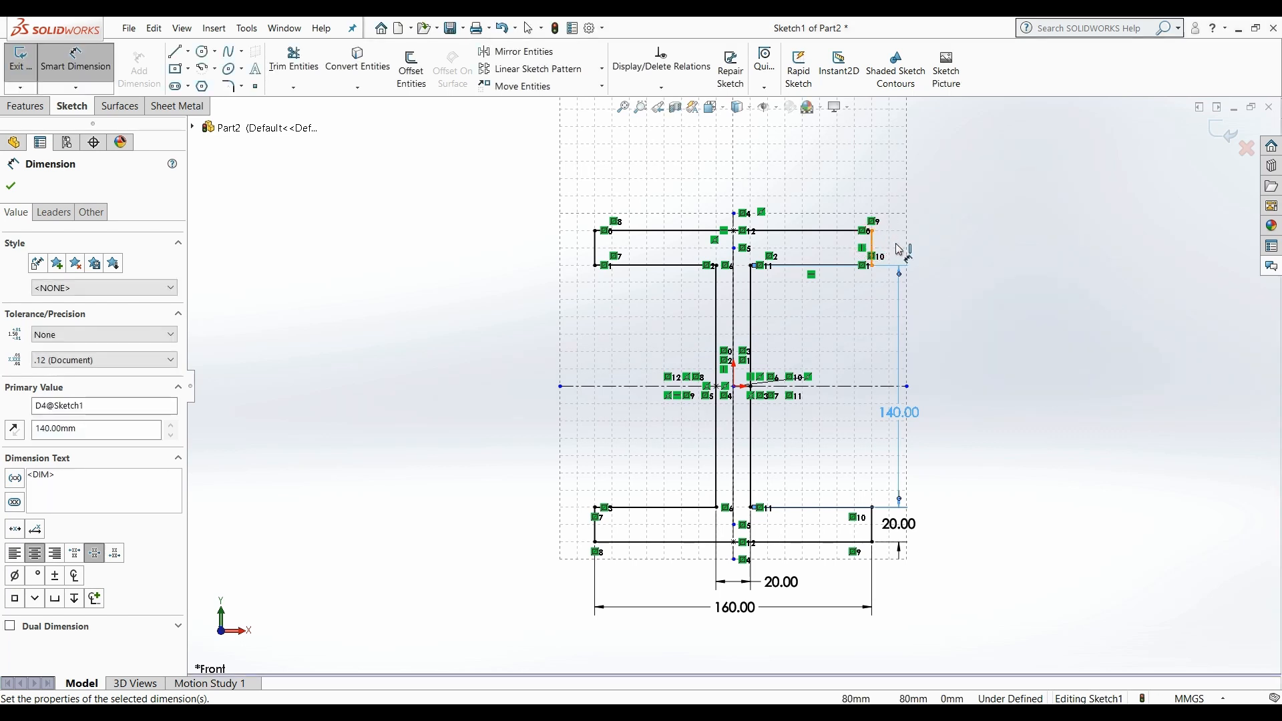
{"action": "left_click", "coordinate": [899, 244]}
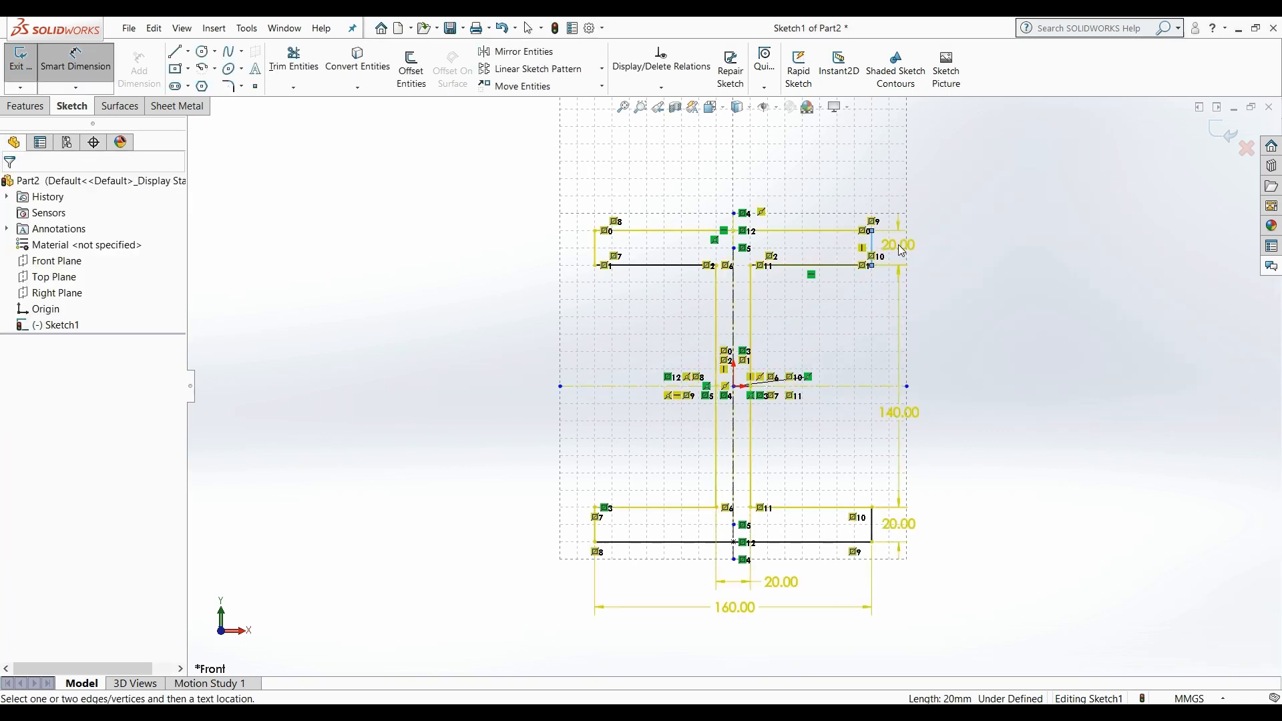
{"action": "left_click", "coordinate": [733, 364]}
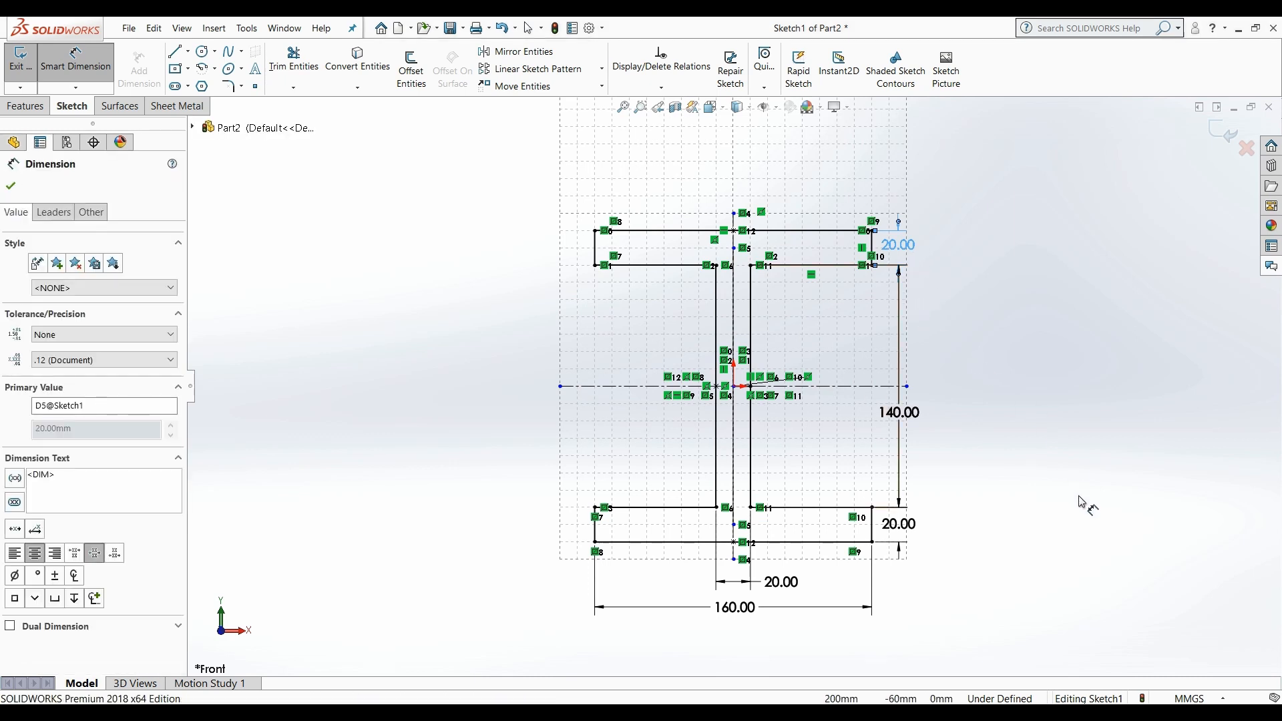
{"action": "left_click", "coordinate": [1223, 131]}
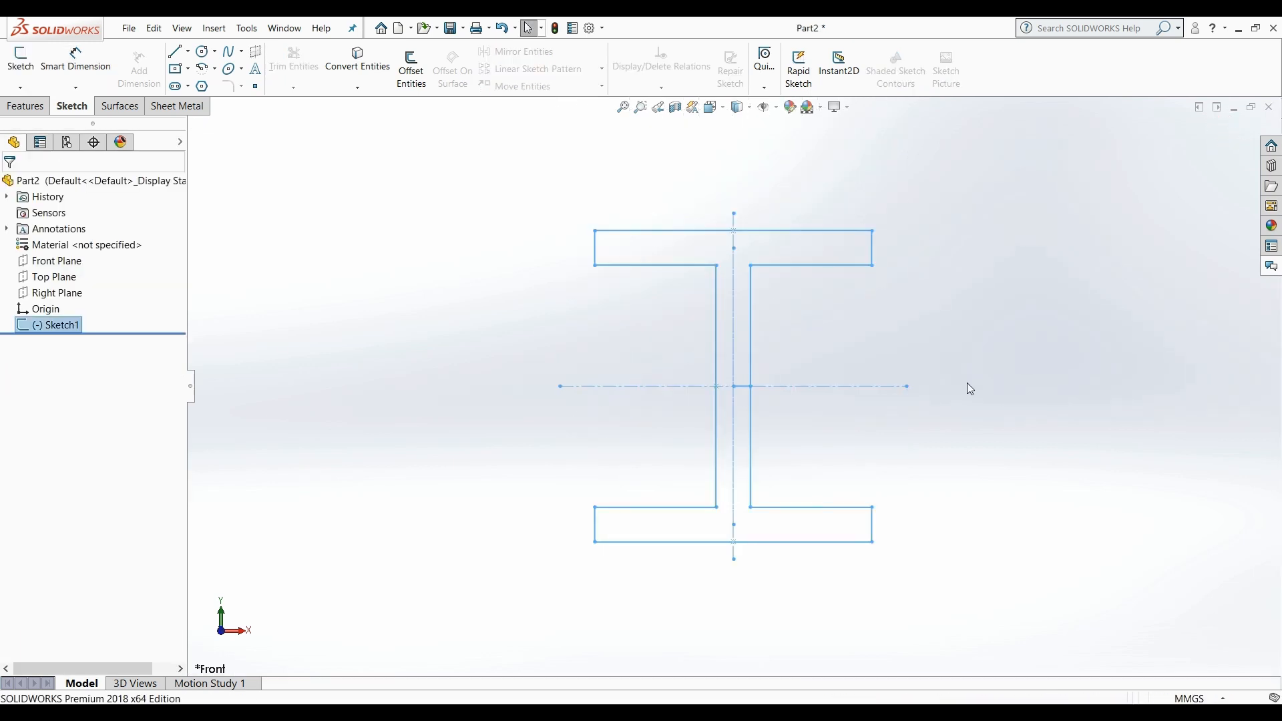
{"action": "left_click", "coordinate": [51, 325]}
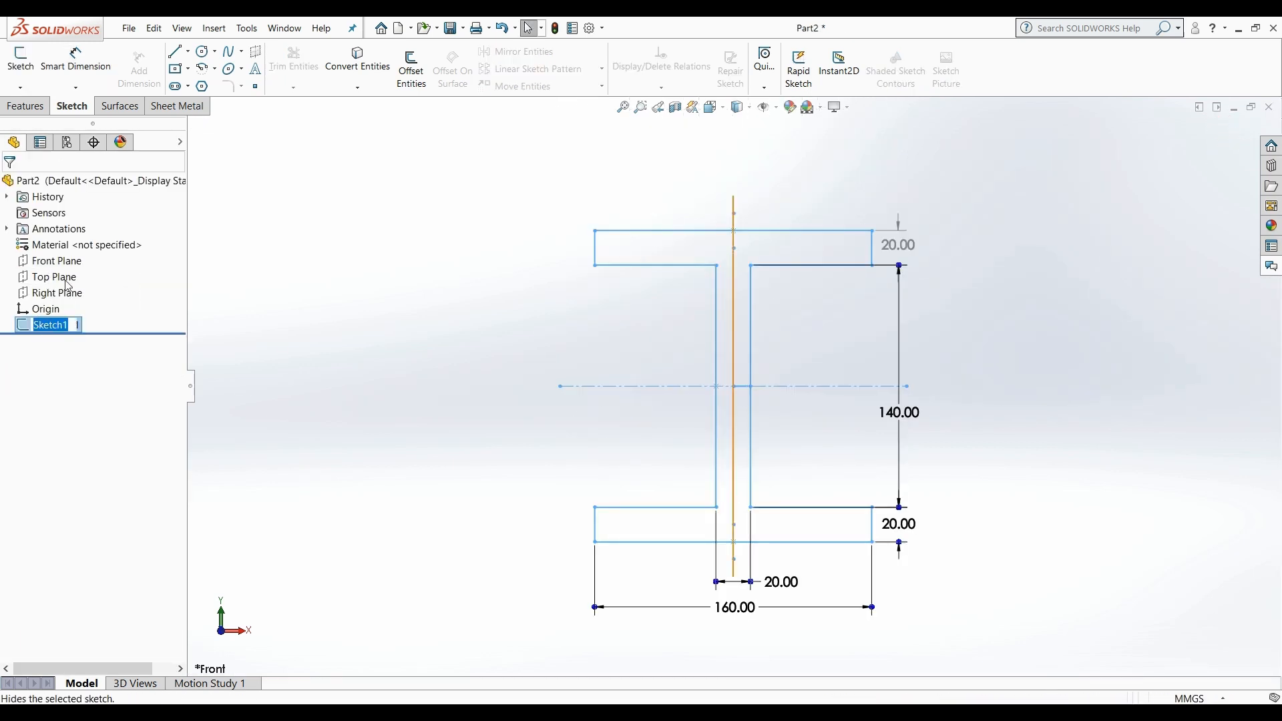
{"action": "left_click", "coordinate": [114, 323]}
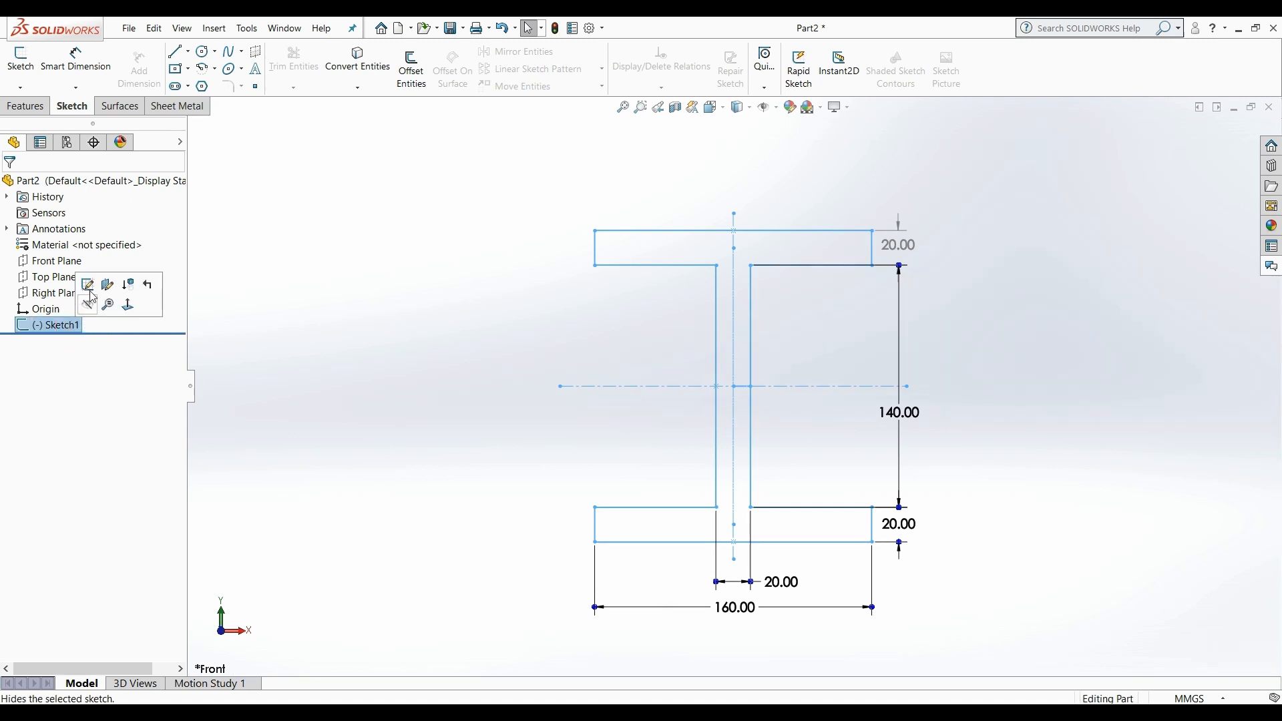
{"action": "left_click", "coordinate": [94, 287]}
{"action": "left_click", "coordinate": [45, 309]}
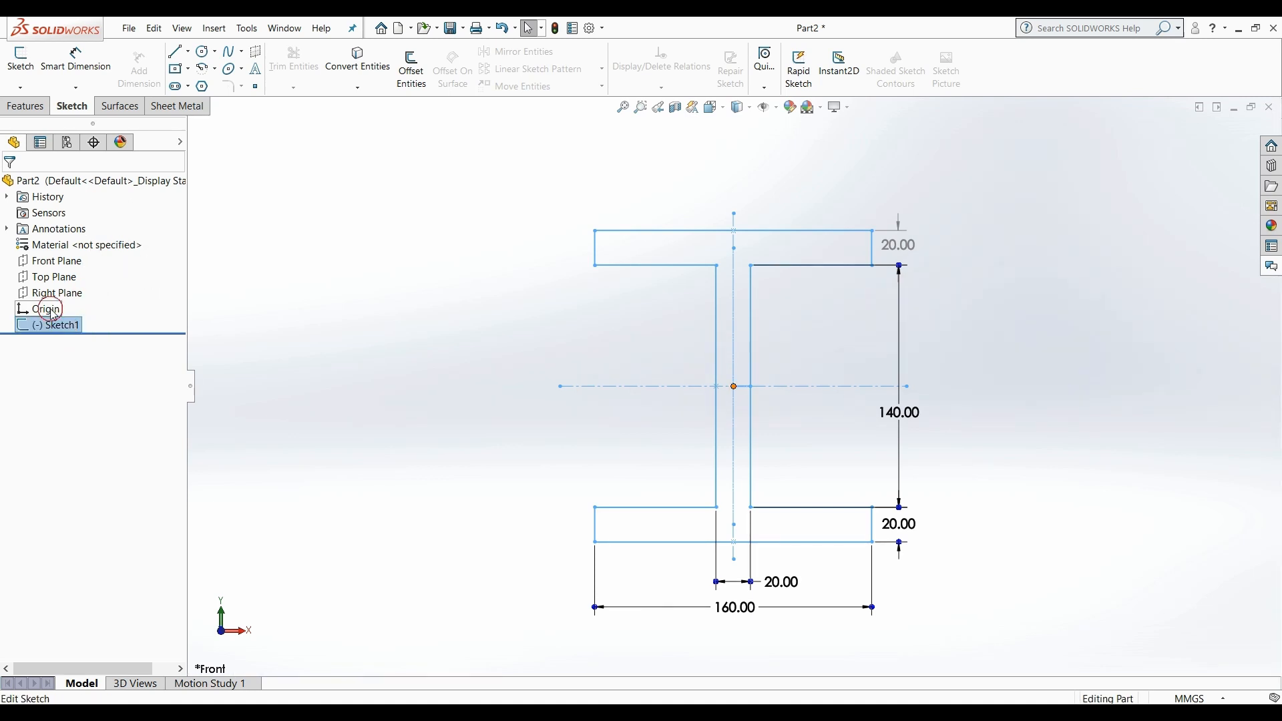
{"action": "left_click", "coordinate": [67, 327]}
{"action": "left_click", "coordinate": [78, 291]}
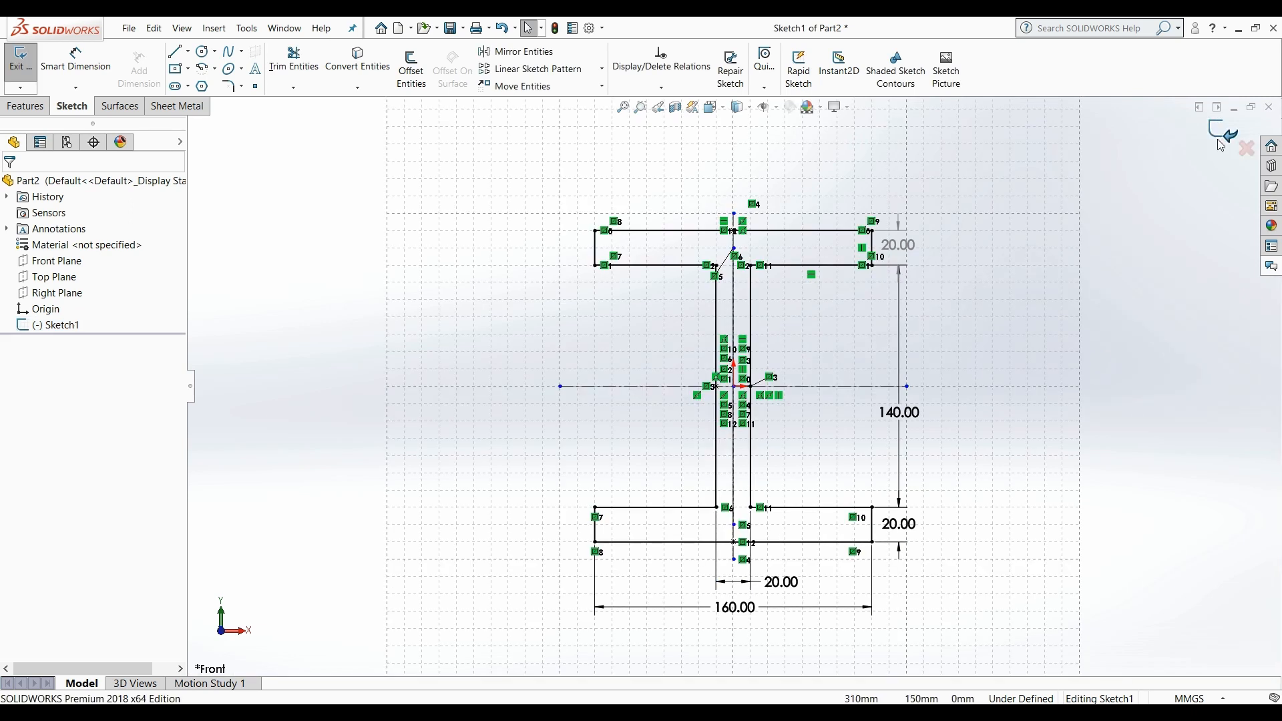
{"action": "left_click", "coordinate": [1224, 134]}
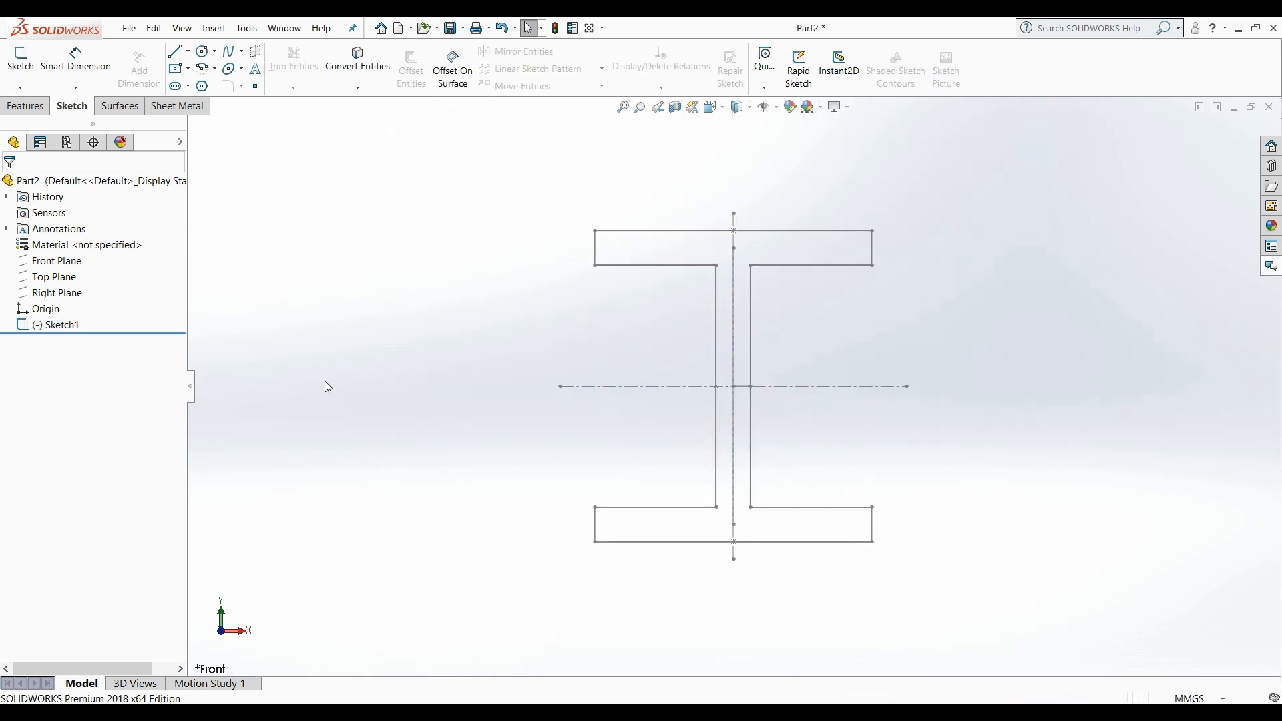
Step: Reopen the I-shaped profile sketch, Sketch1, for editing
{"action": "left_click", "coordinate": [93, 327]}
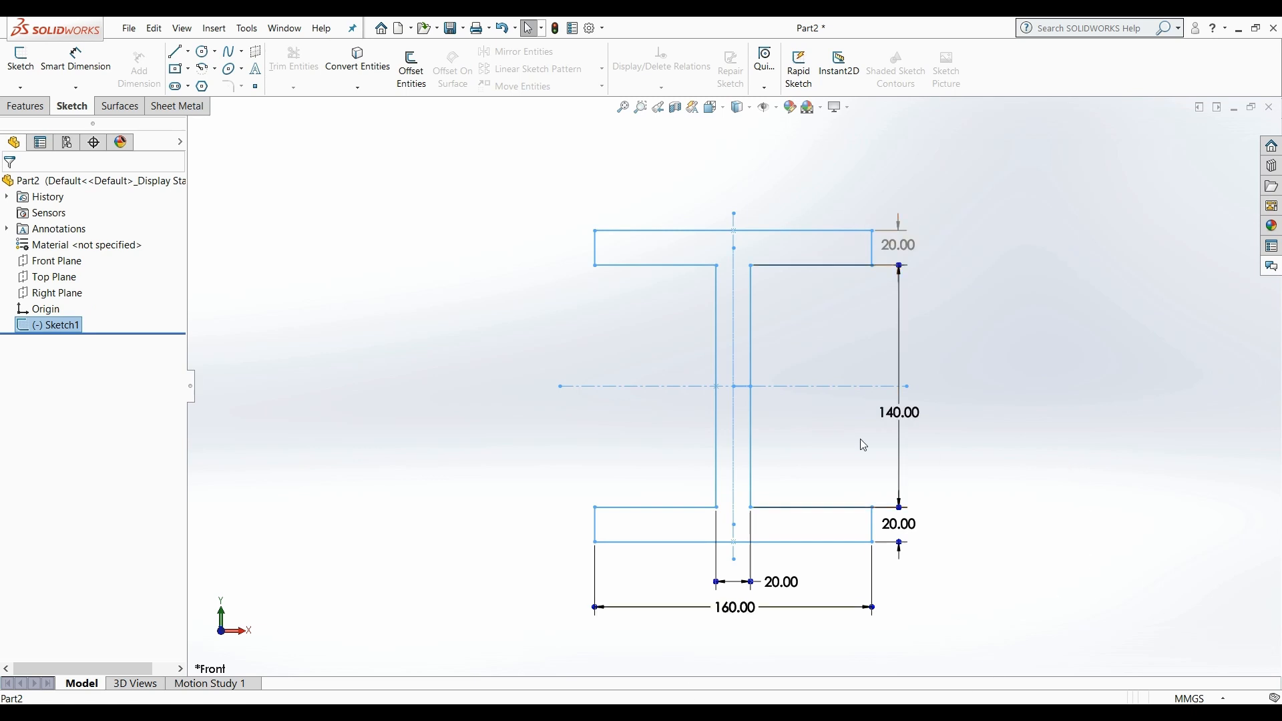
{"action": "left_click", "coordinate": [83, 326]}
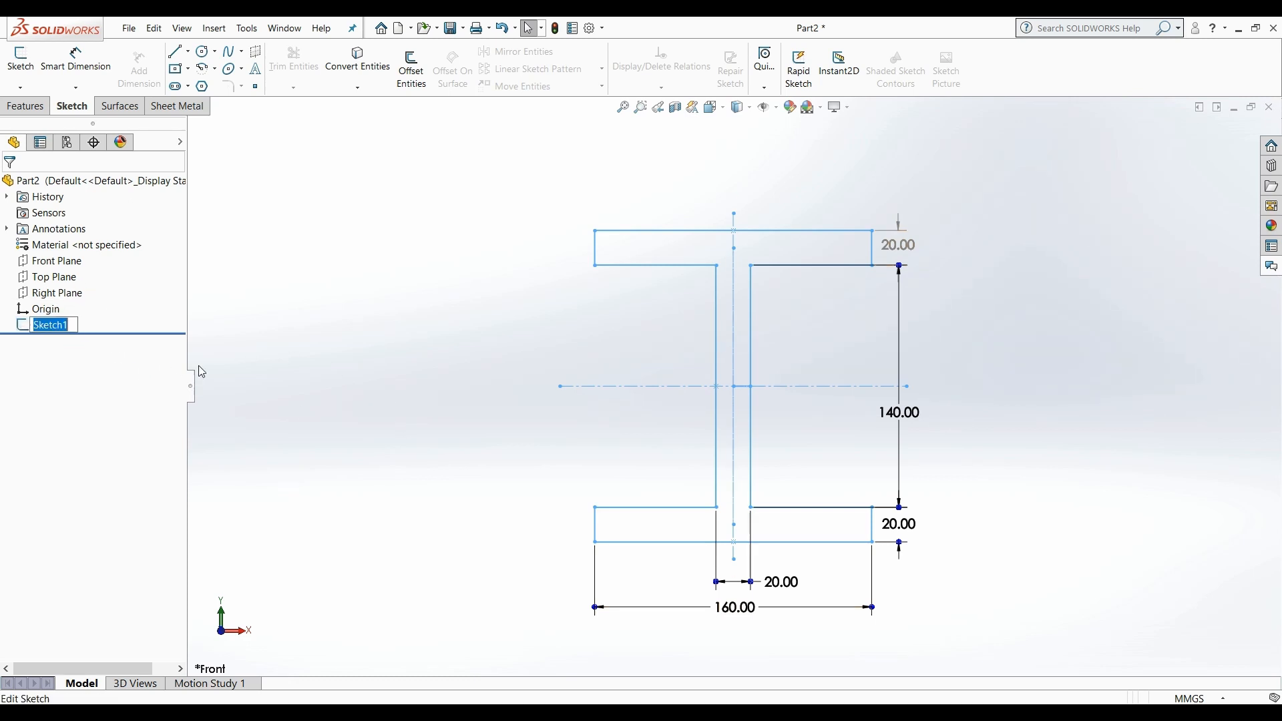
{"action": "left_click", "coordinate": [54, 324]}
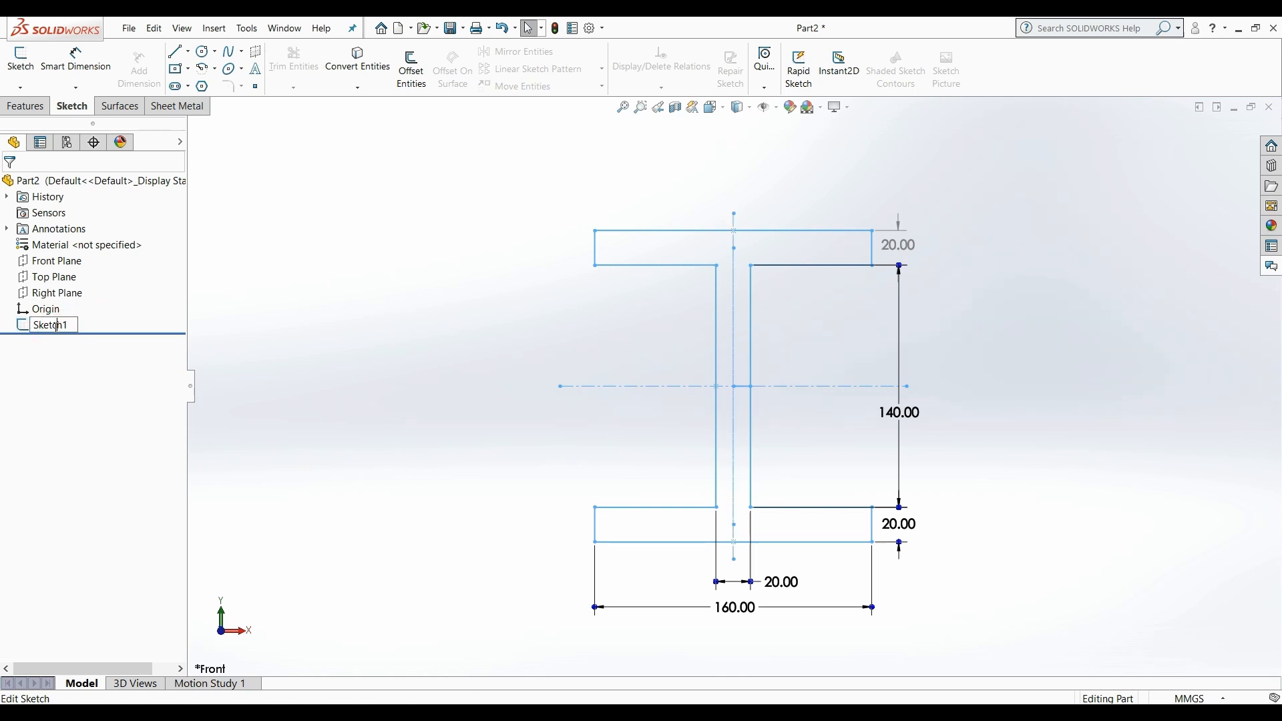
{"action": "left_click", "coordinate": [26, 323]}
{"action": "left_click", "coordinate": [41, 290]}
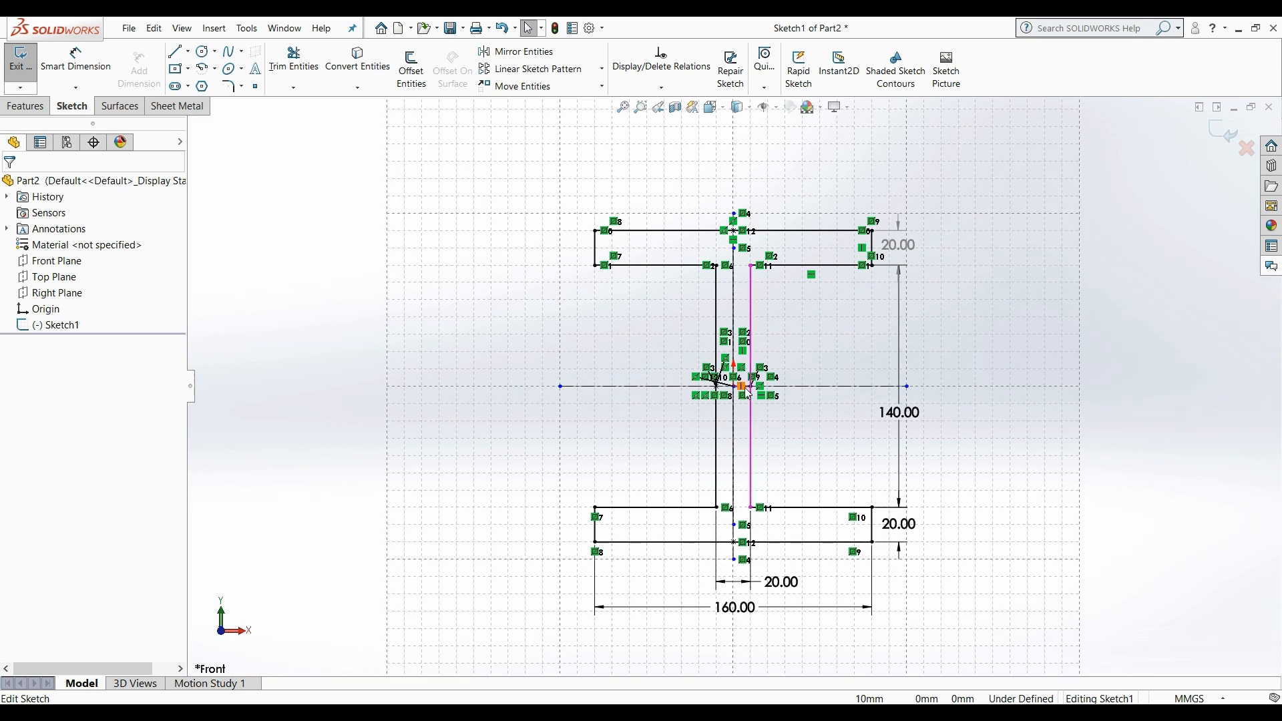
{"action": "scroll", "coordinate": [741, 394], "scroll_direction": "down", "scroll_amount": 5}
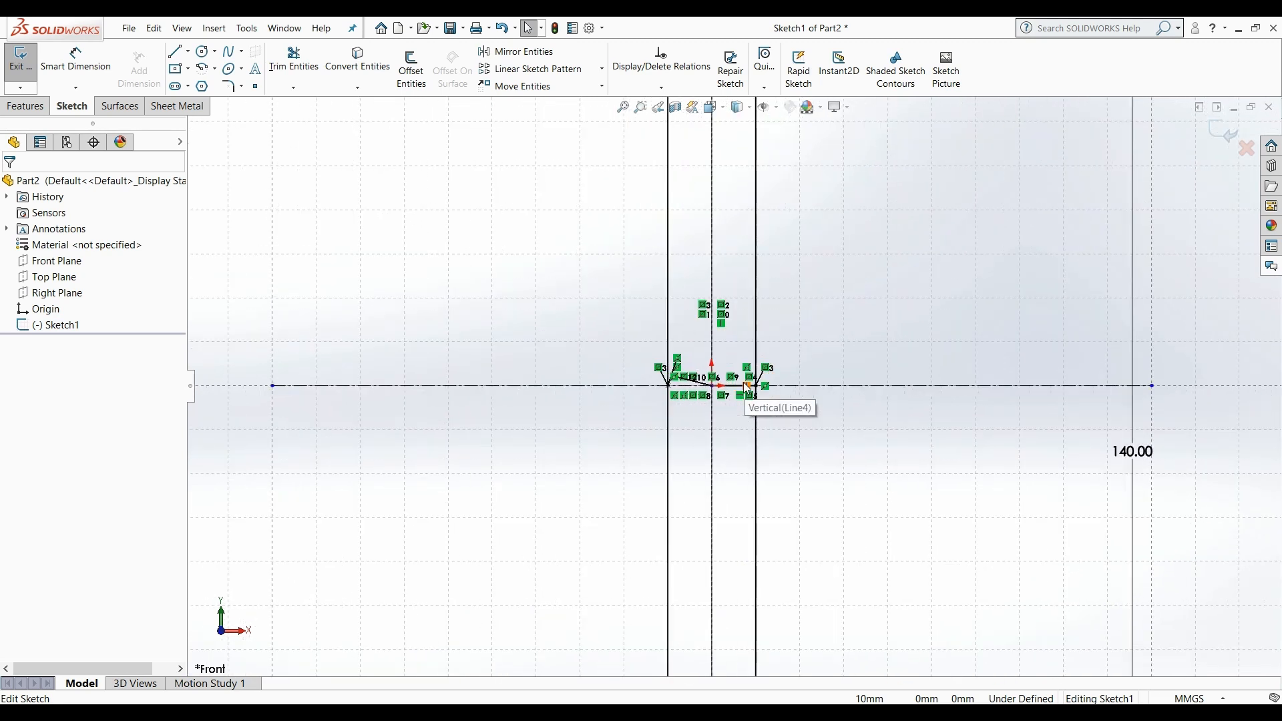
Step: Delete the short solid horizontal line between the origin and the web's right-hand vertical line, and exit the sketch
{"action": "scroll", "coordinate": [748, 387], "scroll_direction": "down", "scroll_amount": 5}
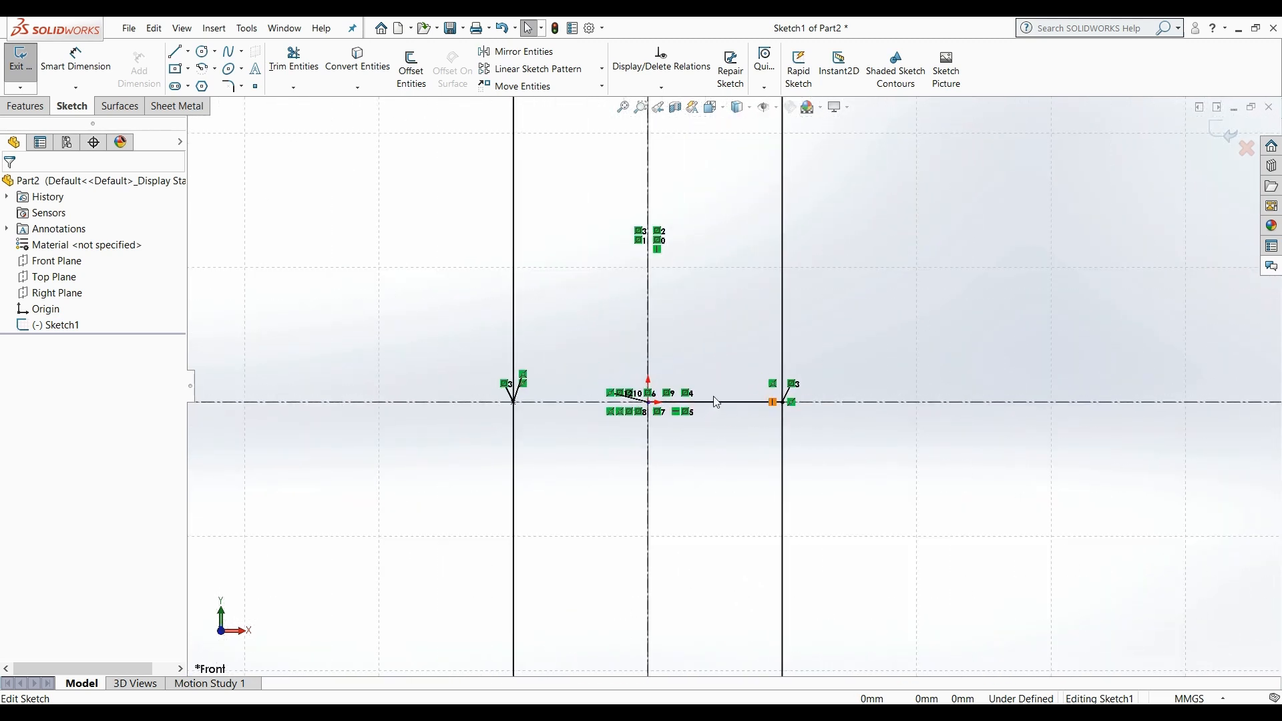
{"action": "left_click", "coordinate": [716, 403]}
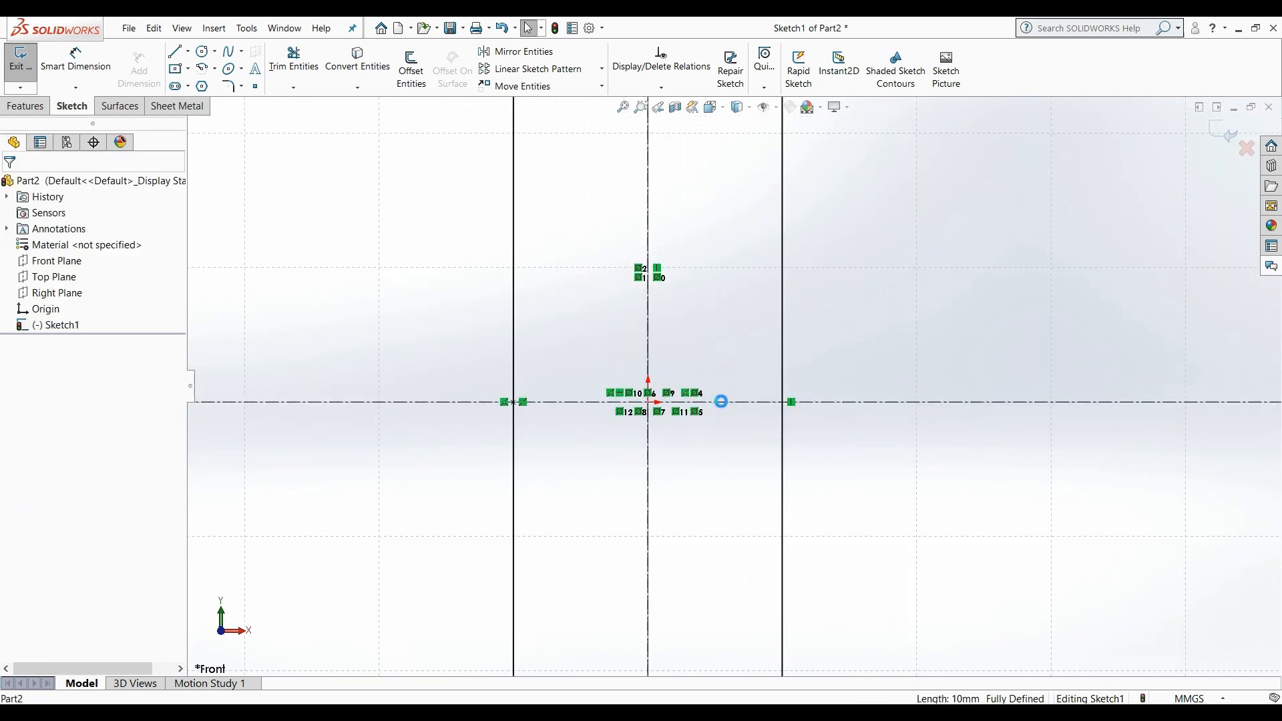
{"action": "key", "text": "Escape"}
{"action": "scroll", "coordinate": [731, 382], "scroll_direction": "up", "scroll_amount": 3}
{"action": "key", "text": "f"}
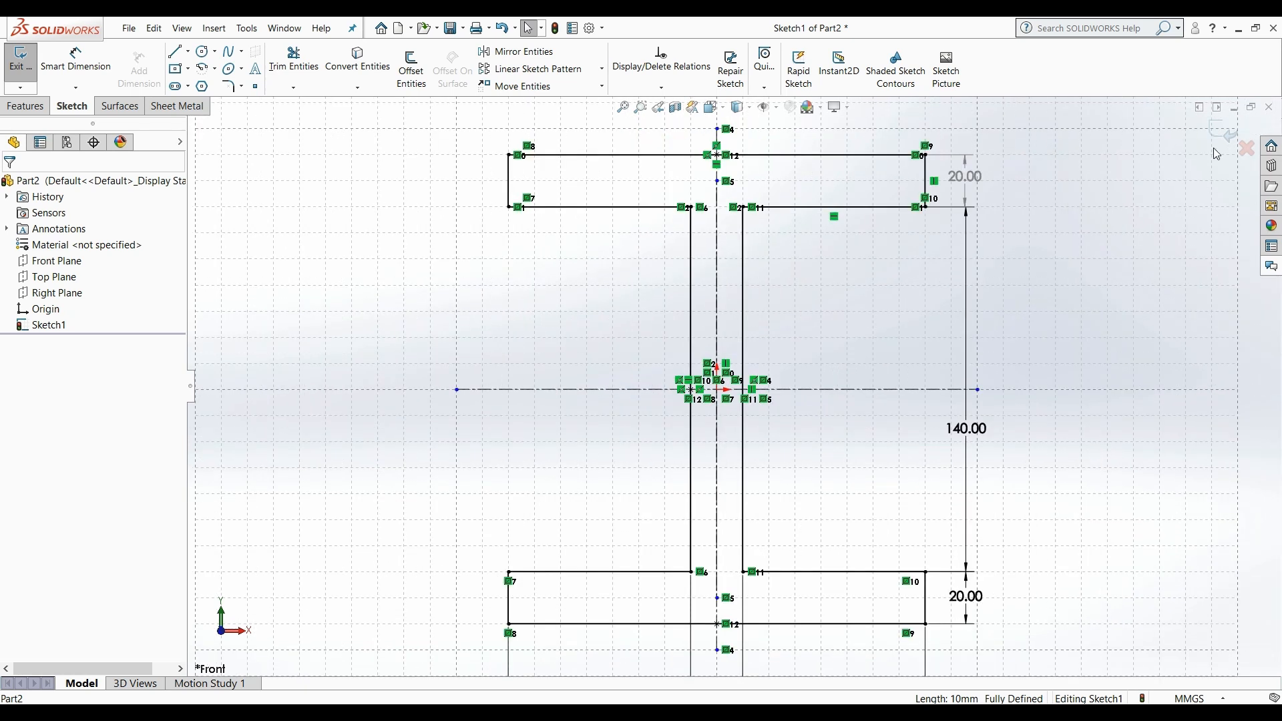
{"action": "left_click", "coordinate": [1227, 133]}
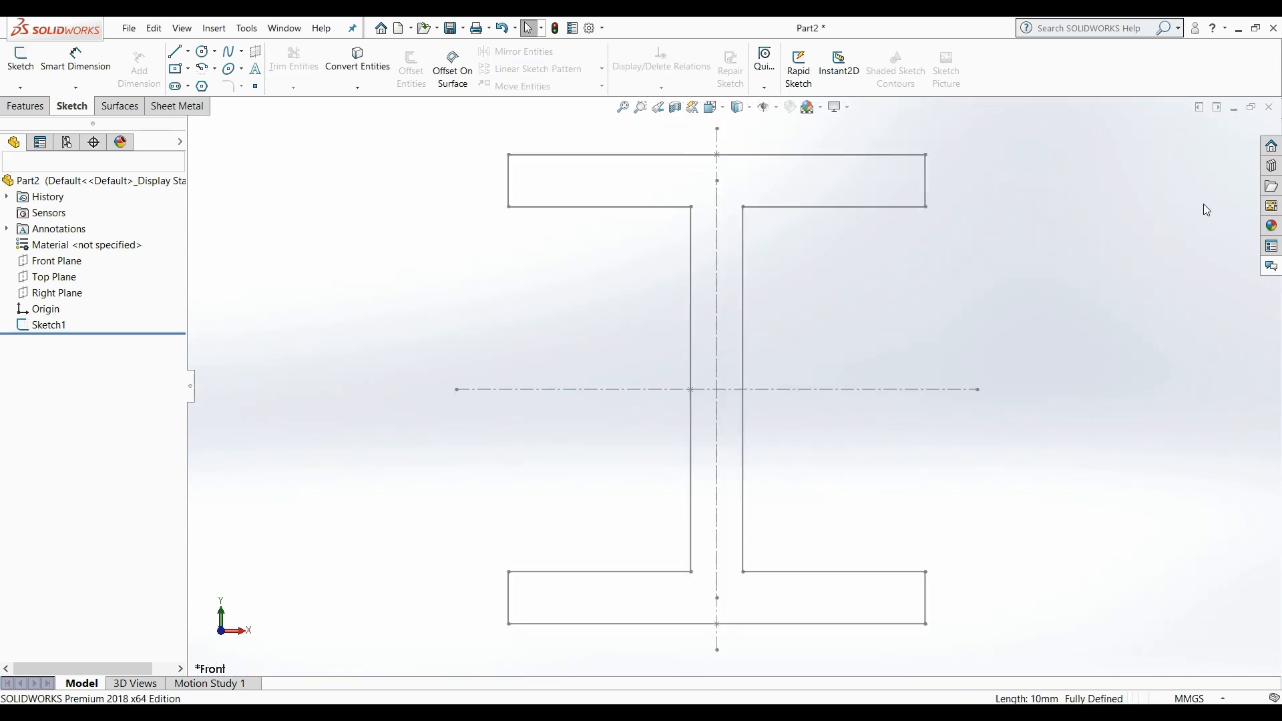
Step: Extrude the I-shaped profile as a boss with a blind depth of 100 mm and clear the selection
{"action": "left_click", "coordinate": [26, 106]}
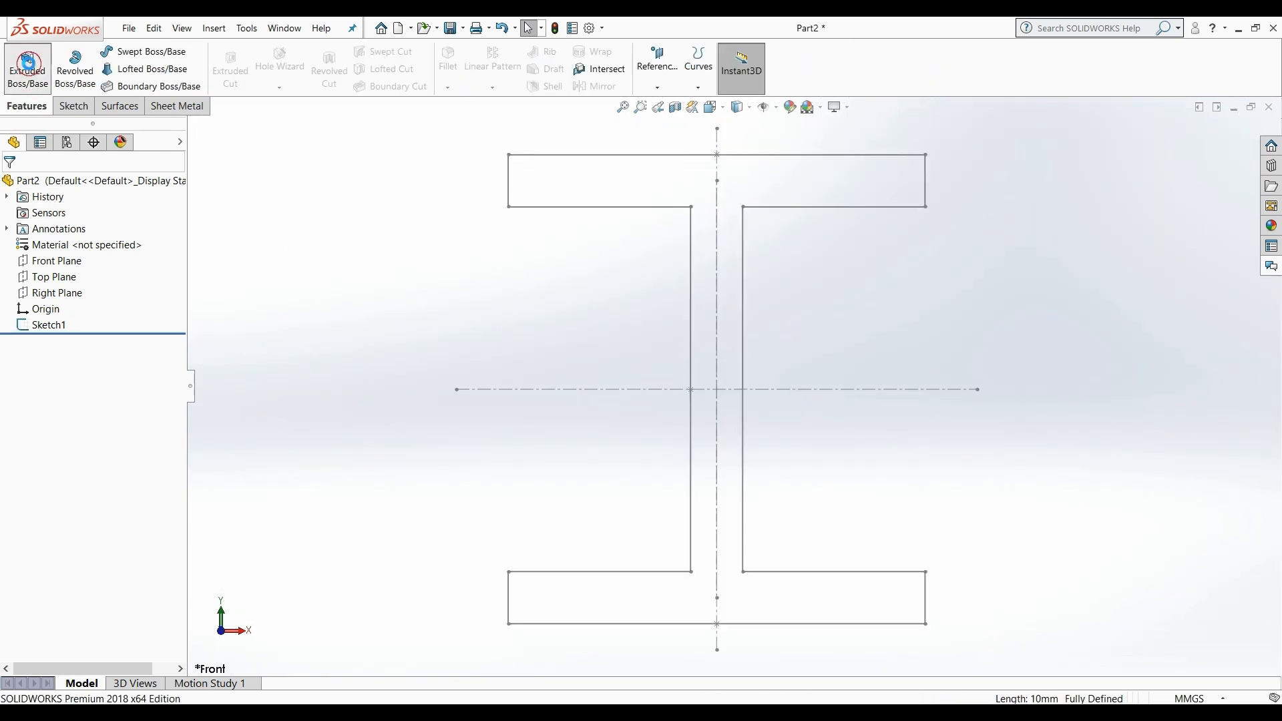
{"action": "left_click", "coordinate": [27, 62]}
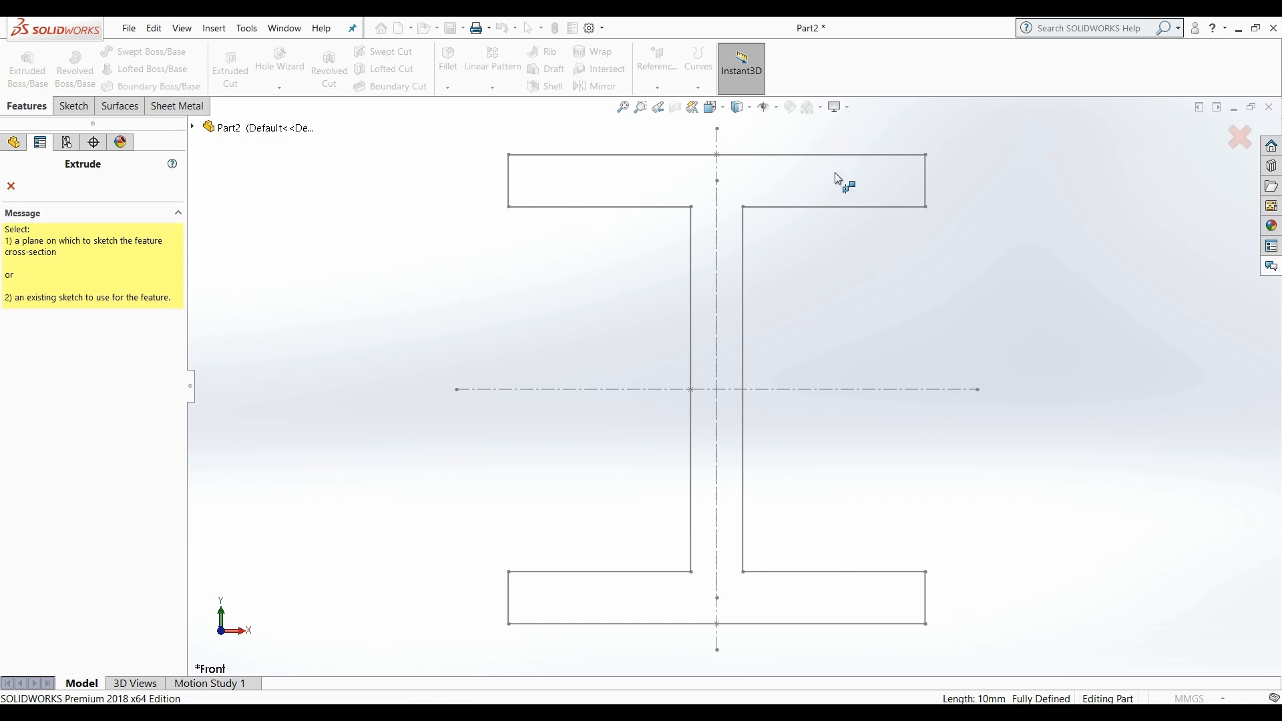
{"action": "left_click", "coordinate": [867, 159]}
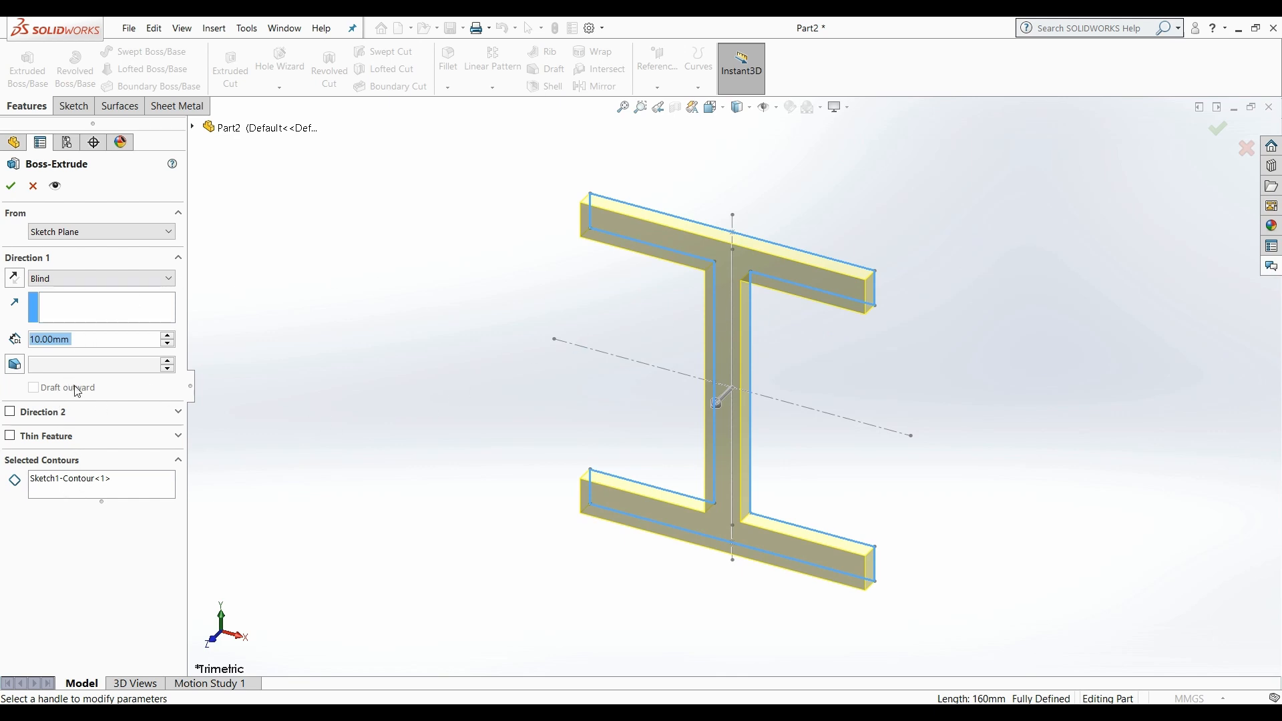
{"action": "left_click_drag", "start_coordinate": [169, 337], "coordinate": [169, 338]}
{"action": "left_click", "coordinate": [169, 347]}
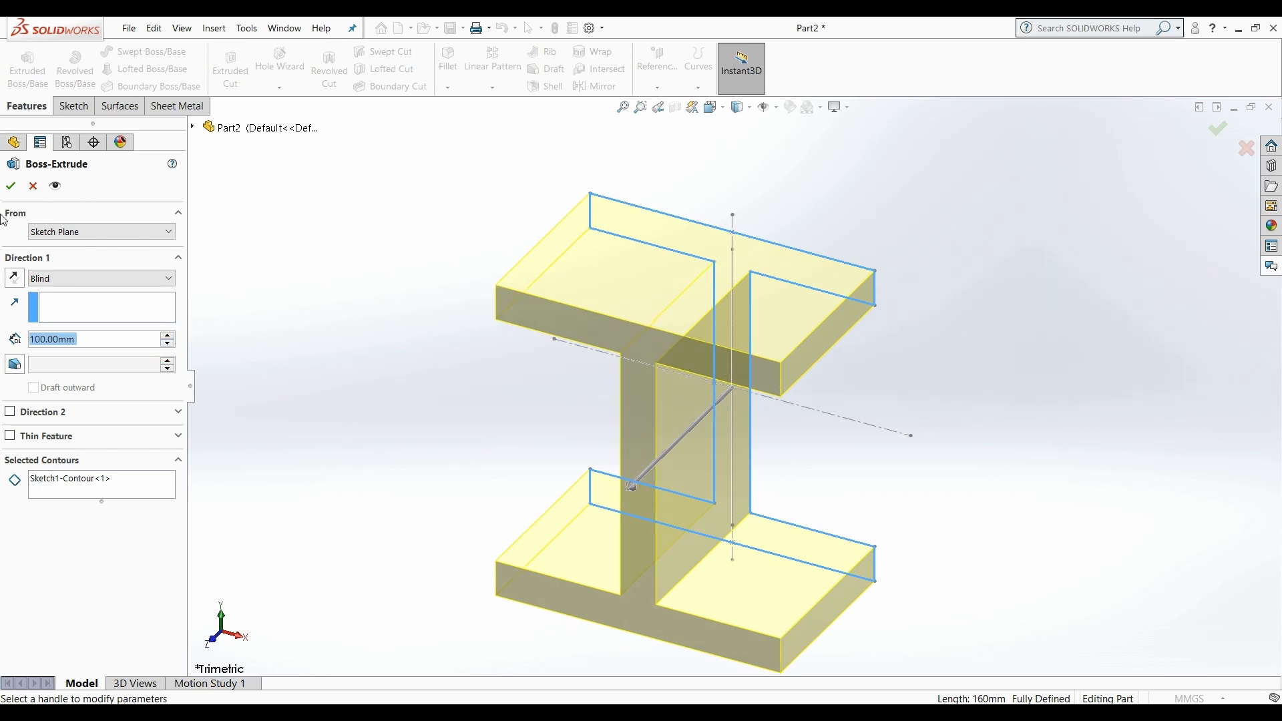
{"action": "left_click", "coordinate": [10, 186]}
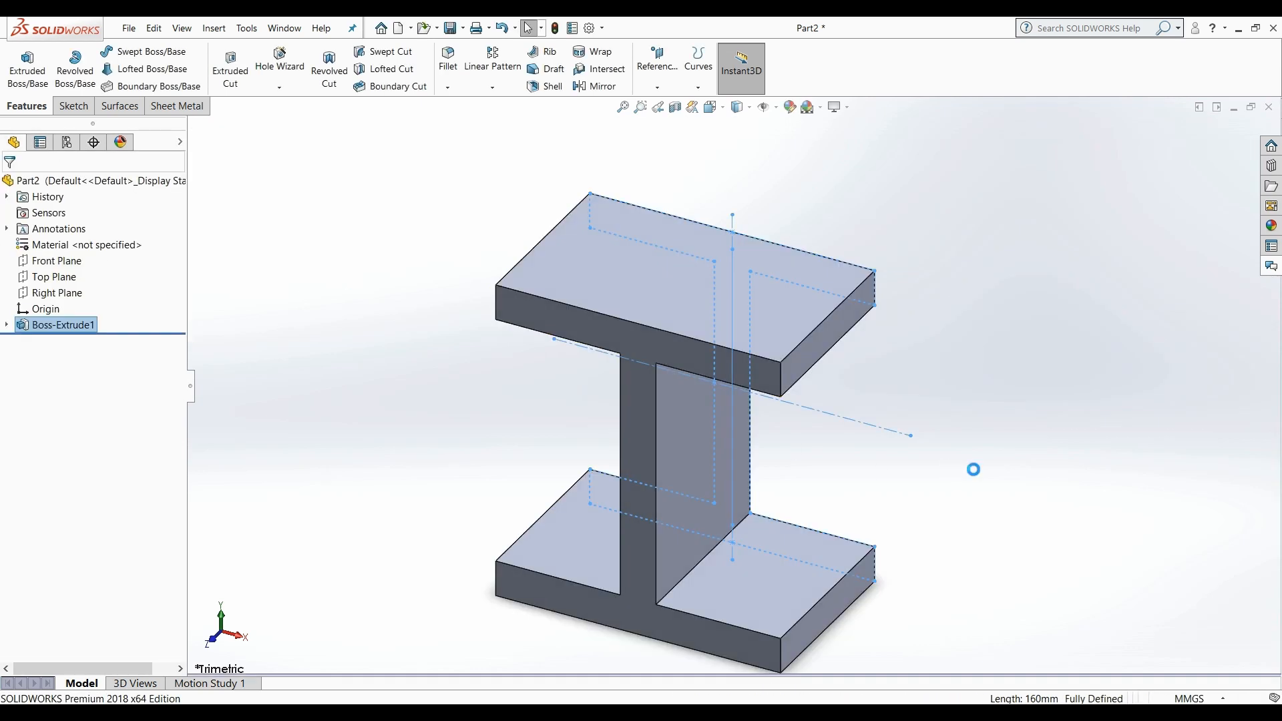
{"action": "left_click", "coordinate": [973, 493]}
{"action": "key", "text": "z"}
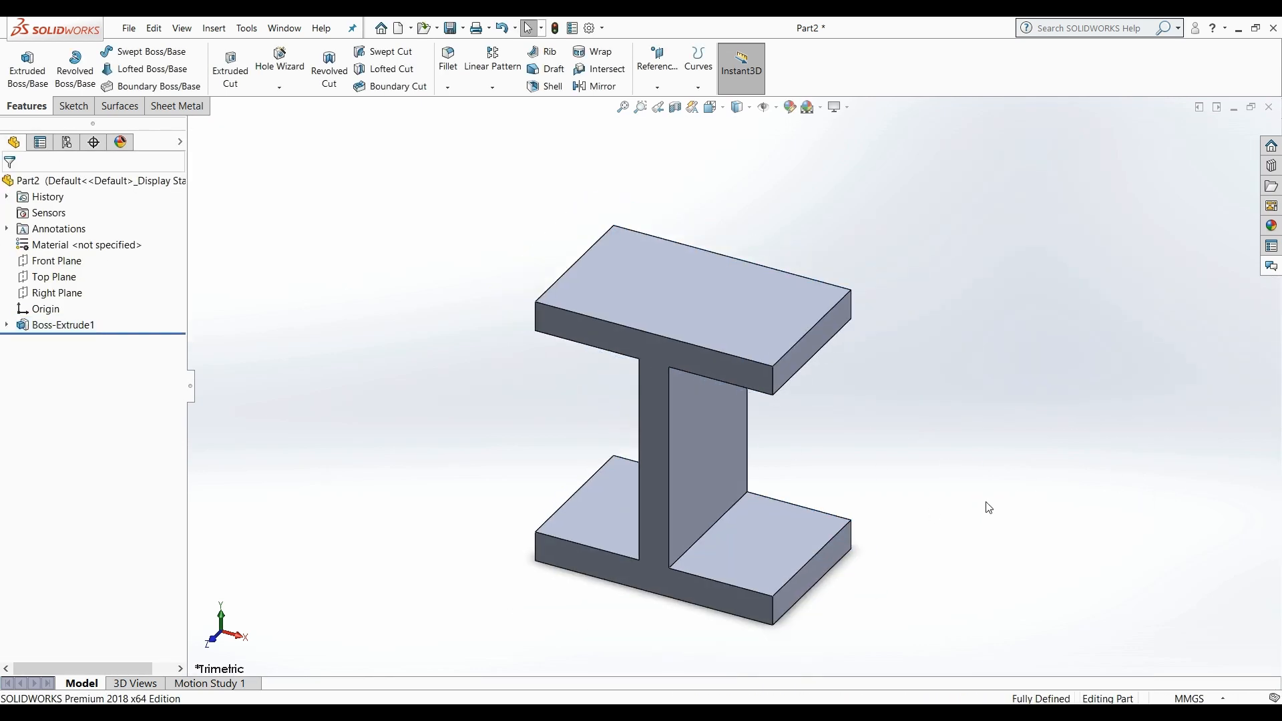